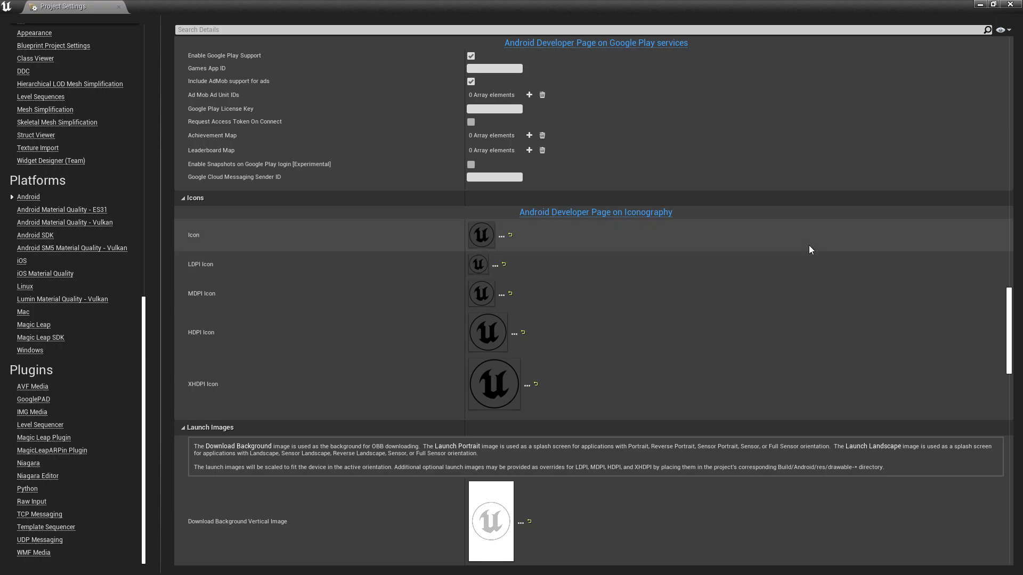
- Show the blank 1080×1080 Photoshop document, then launch File Explorer from the taskbar
key(super)
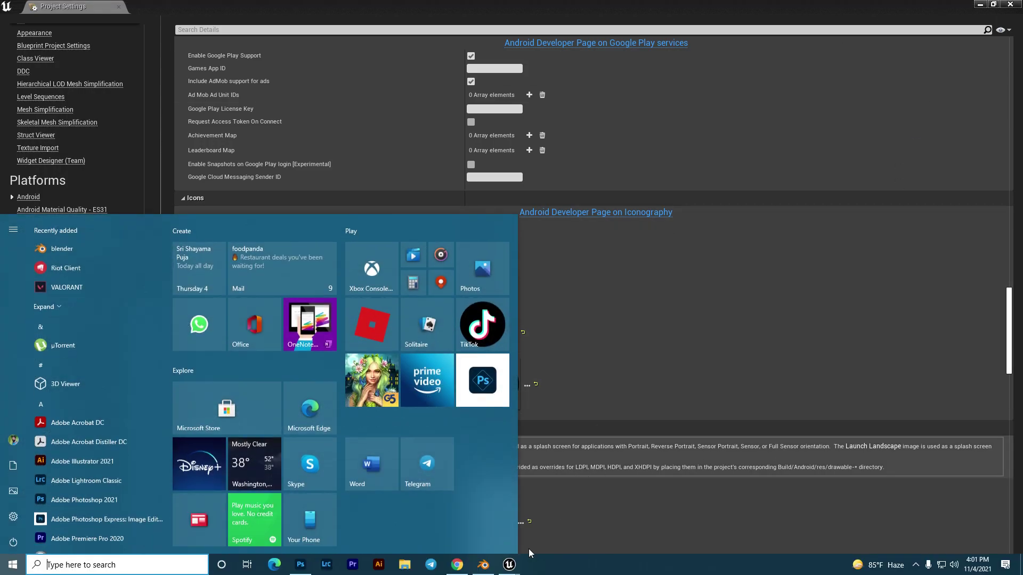
click(301, 564)
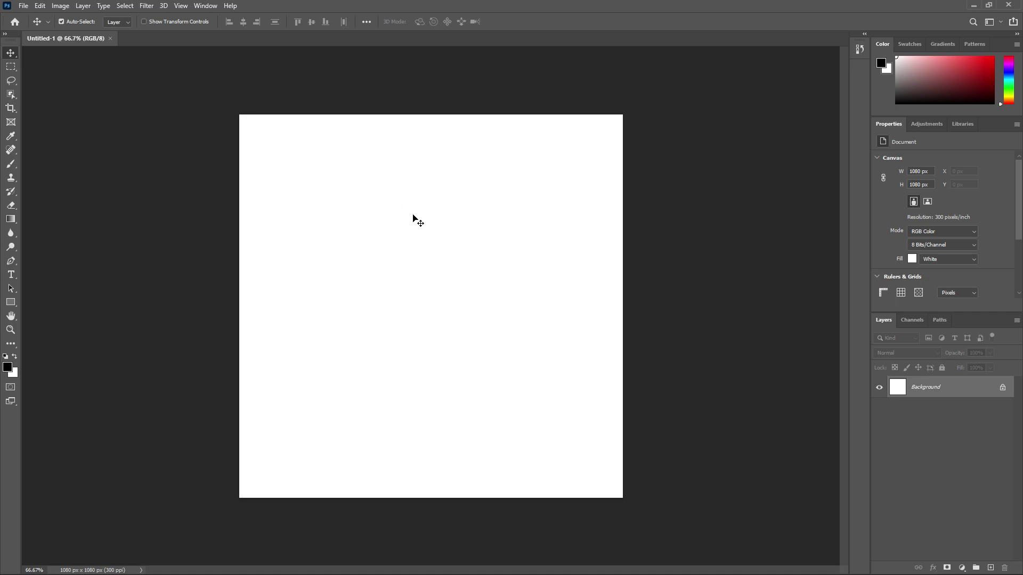
key(super)
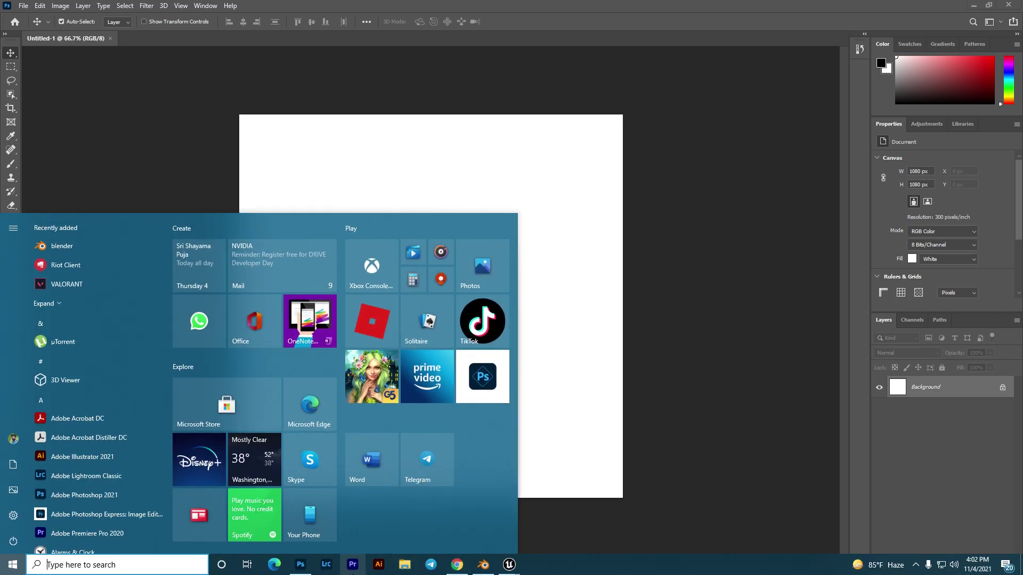
click(405, 566)
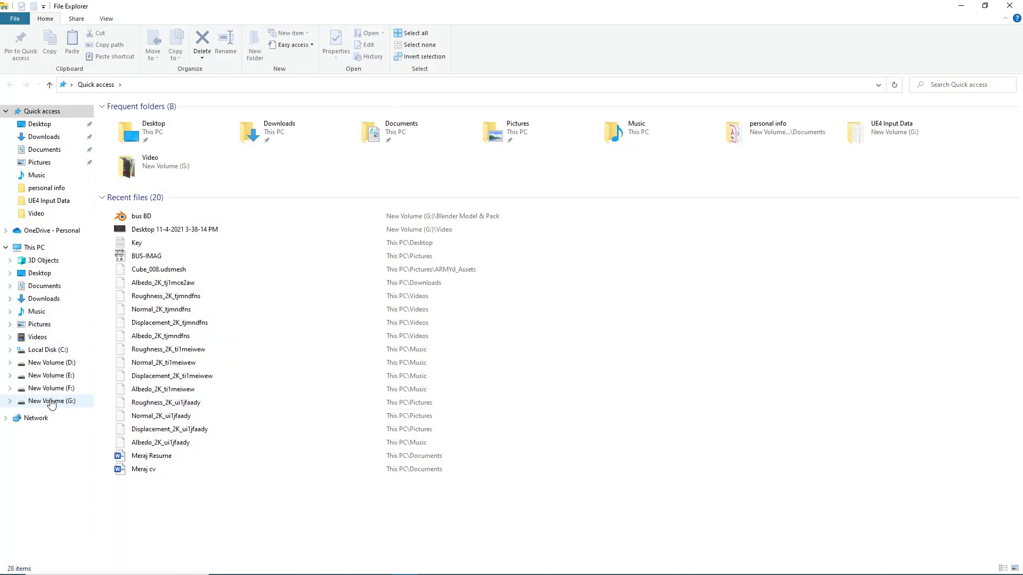
- Open the Video folder on New Volume (G:) in a smaller window and select the 3-56-09 PM screenshot
click(50, 400)
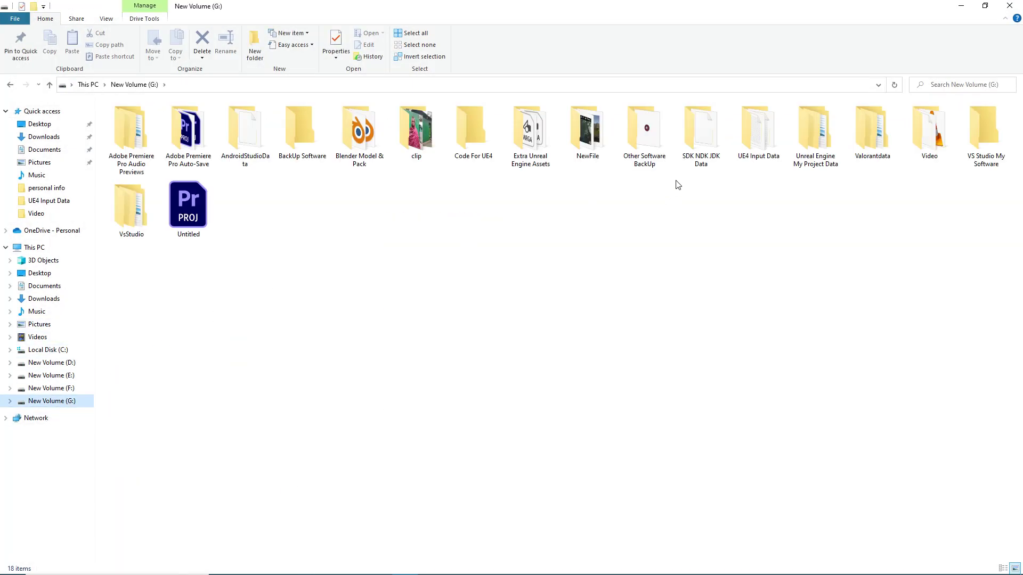
double_click(930, 130)
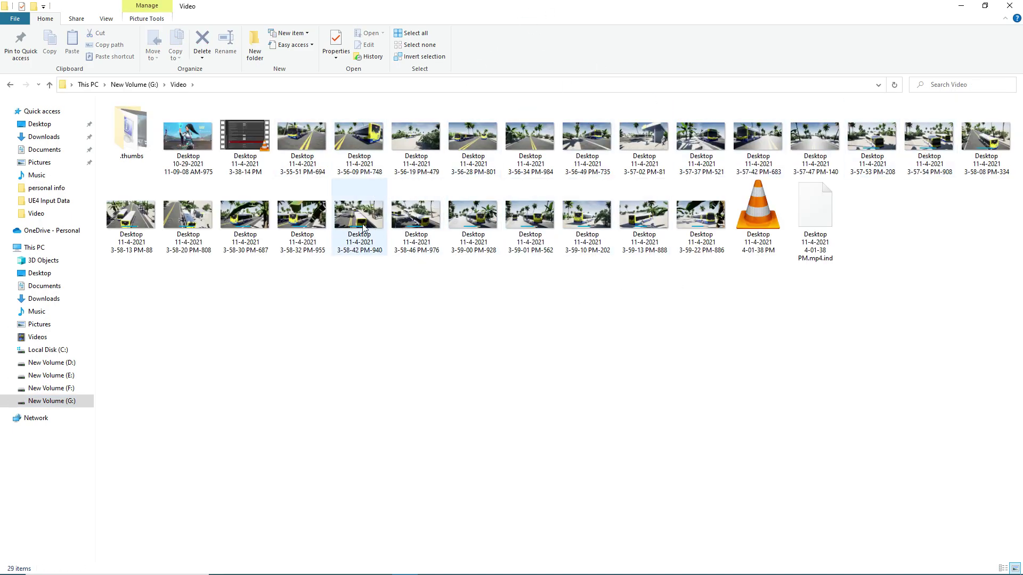
drag(451, 5, 664, 242)
click(727, 369)
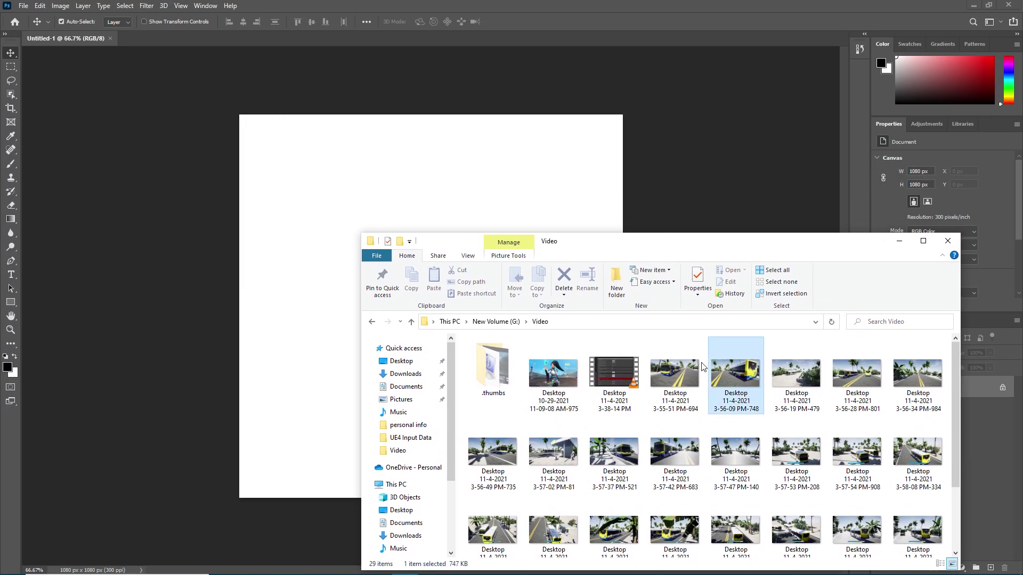
- Place the 3-56-09 PM bus screenshot on the square canvas, scaled and shifted to fill the frame
click(371, 186)
drag(371, 186, 385, 191)
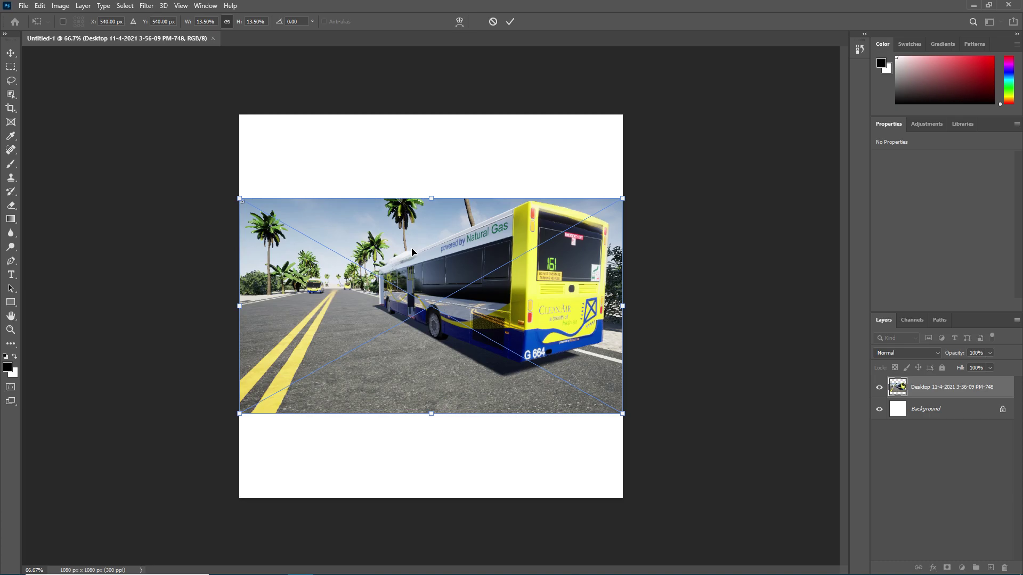
drag(236, 195, 254, 164)
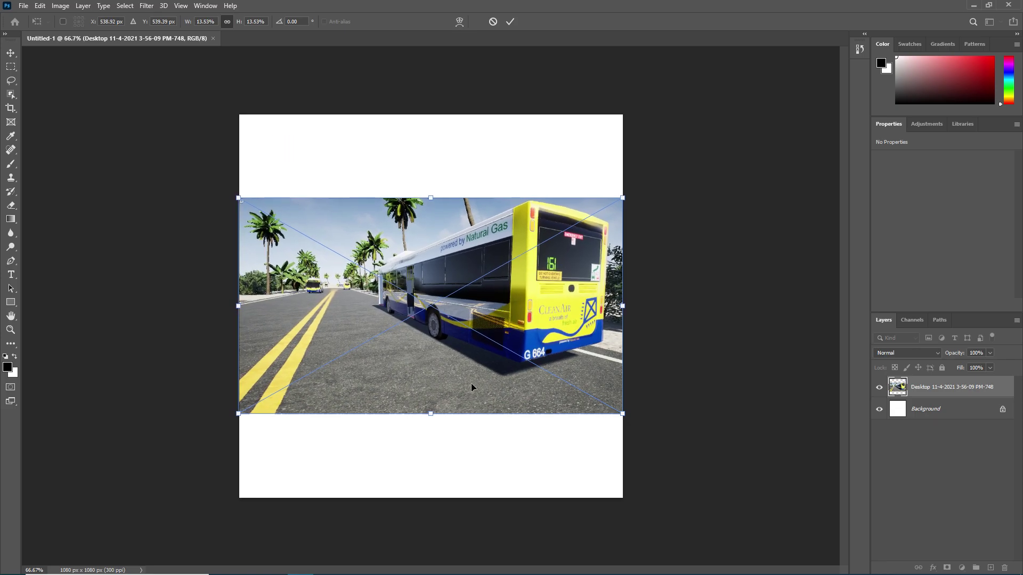
drag(436, 418, 431, 497)
drag(434, 200, 430, 109)
mouse_move(511, 259)
mouse_down()
mouse_move(441, 260)
mouse_move(506, 259)
mouse_move(495, 257)
mouse_up()
drag(422, 489, 421, 495)
drag(435, 346, 438, 358)
drag(425, 510, 424, 497)
key(Return)
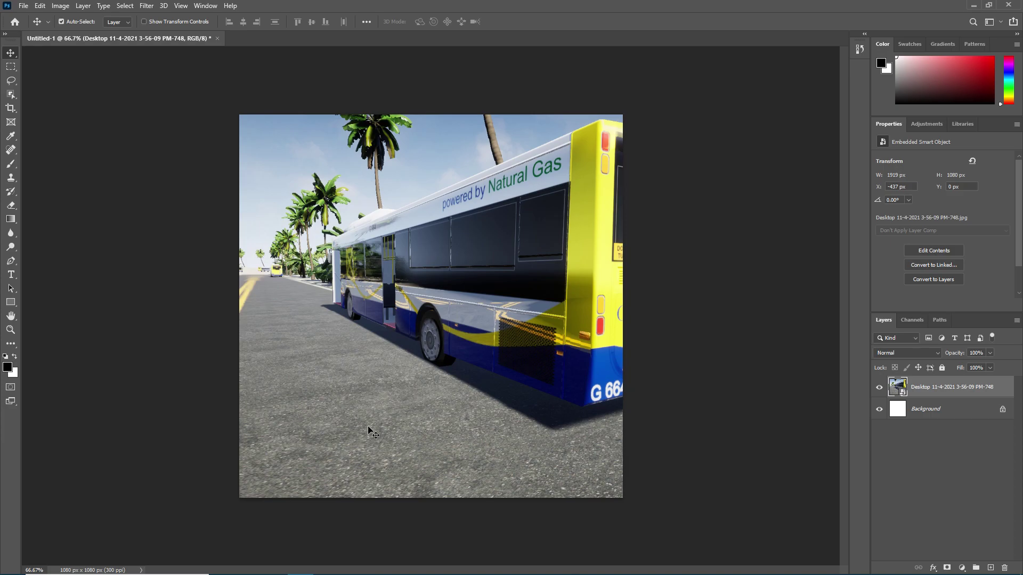
- Search Google Images for 'bd' in a new Chrome tab
key(super)
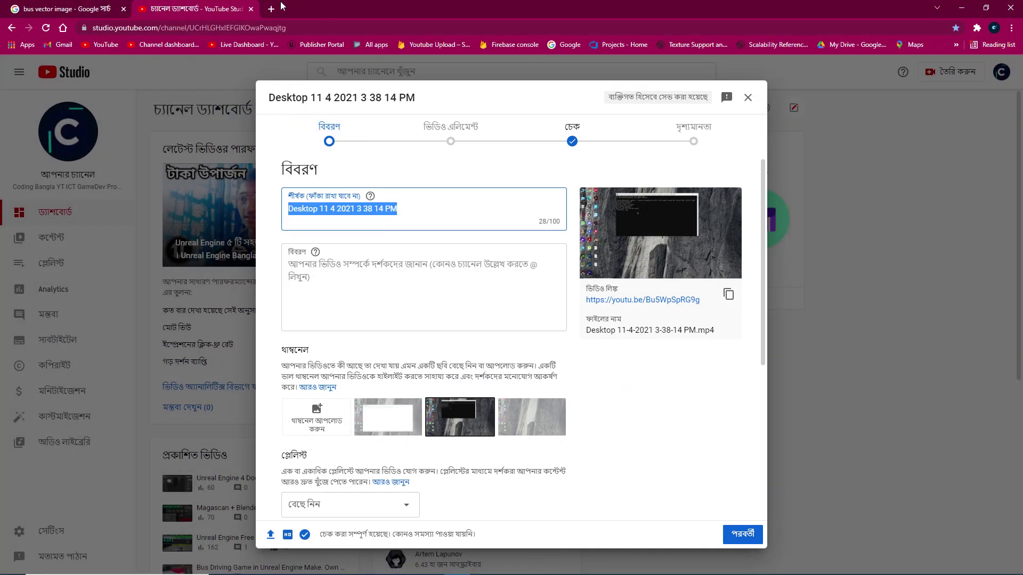
click(272, 8)
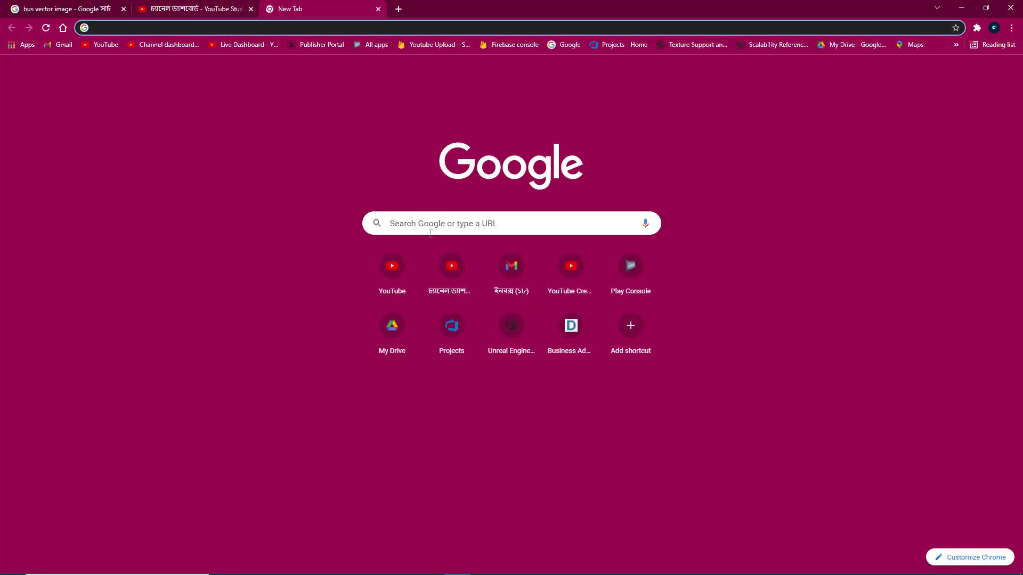
click(427, 220)
text(bd)
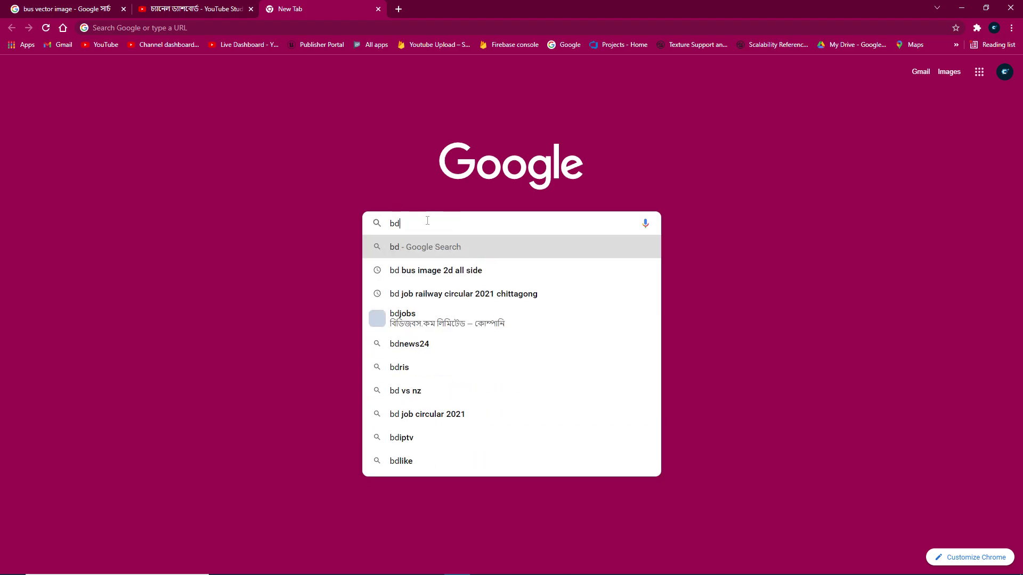
key(Return)
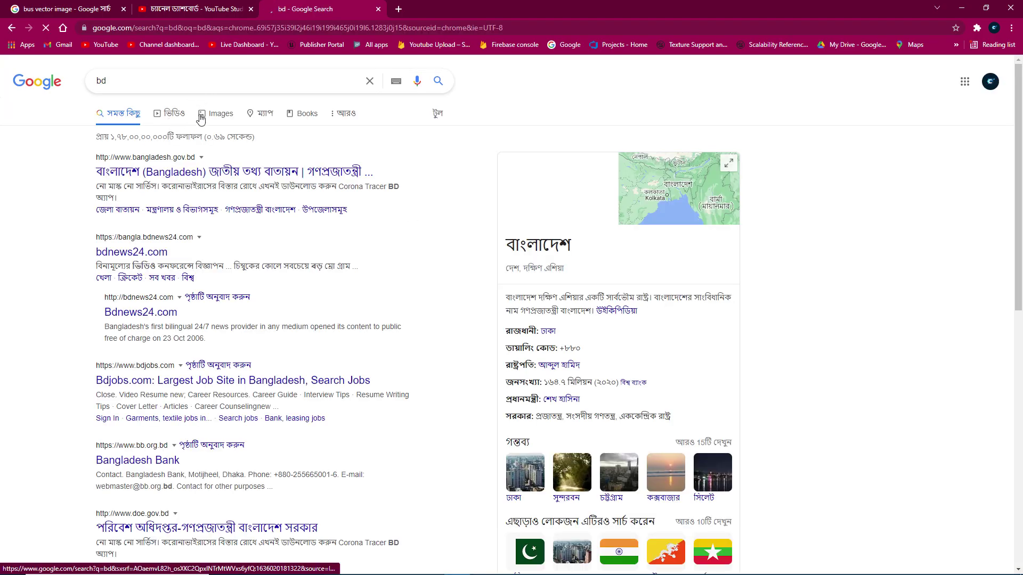
click(216, 114)
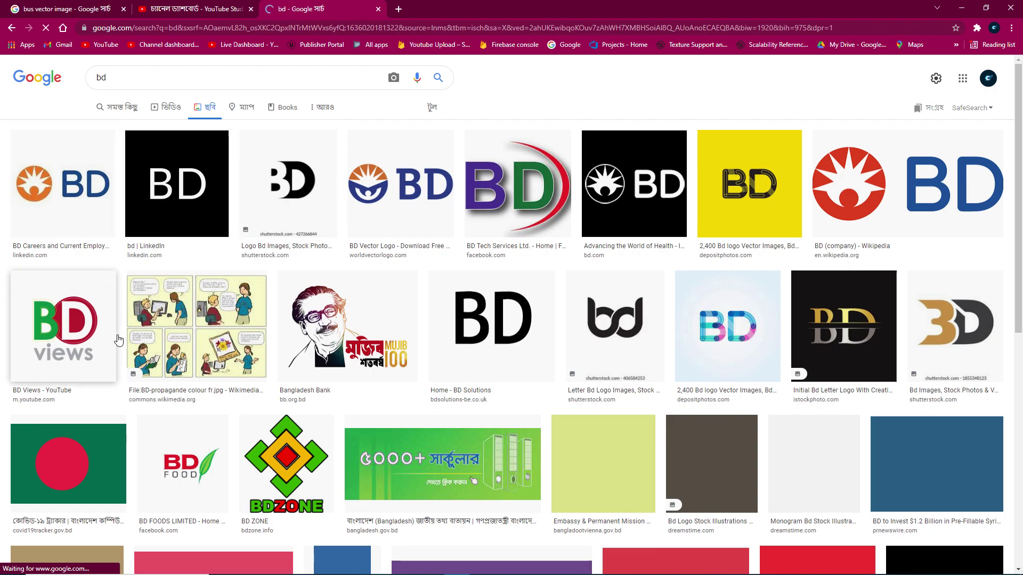
- Save a large Bangladesh flag picture as 'images' in the Downloads folder
click(90, 453)
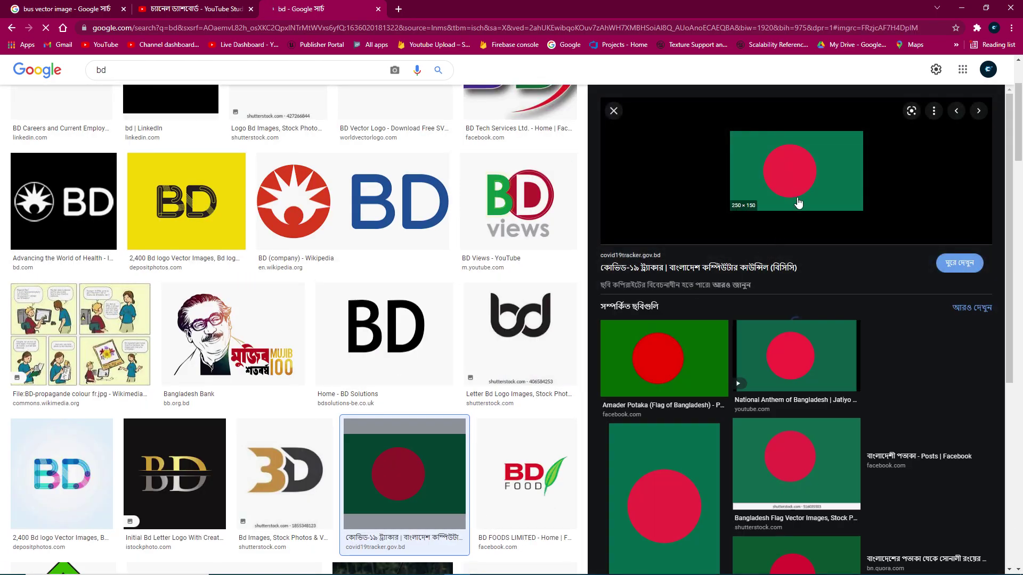
click(807, 354)
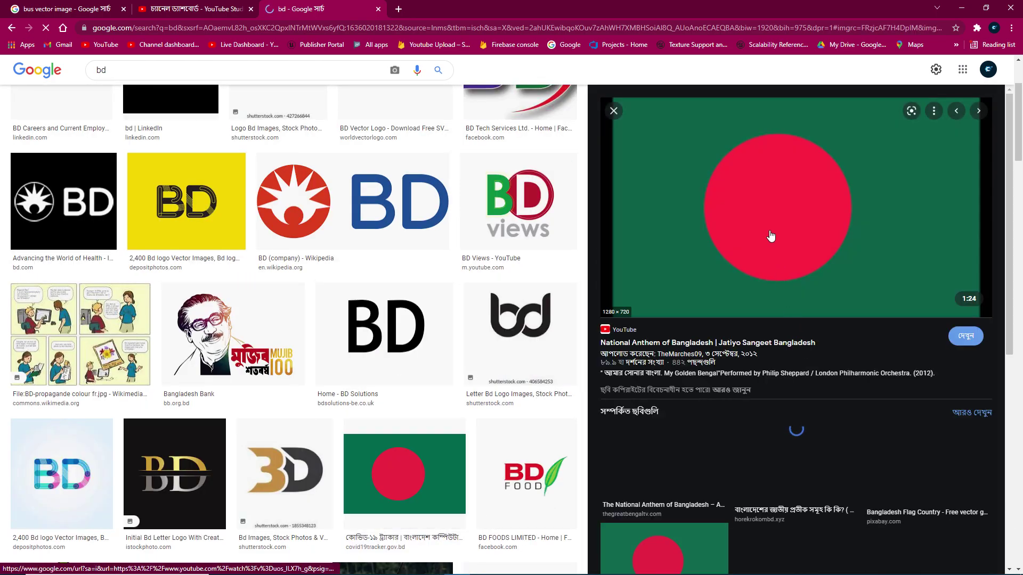
right_click(765, 213)
click(807, 338)
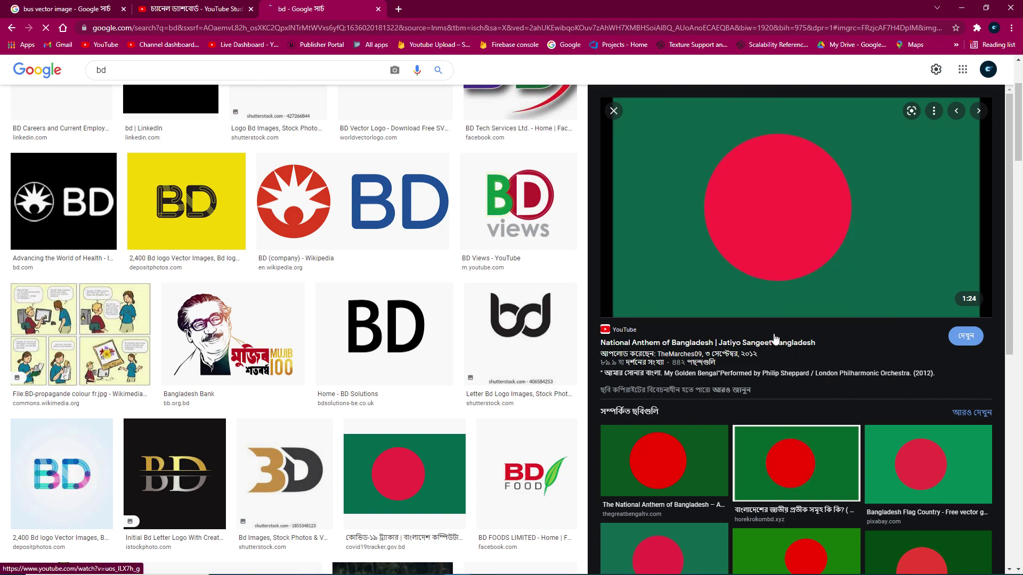
click(53, 117)
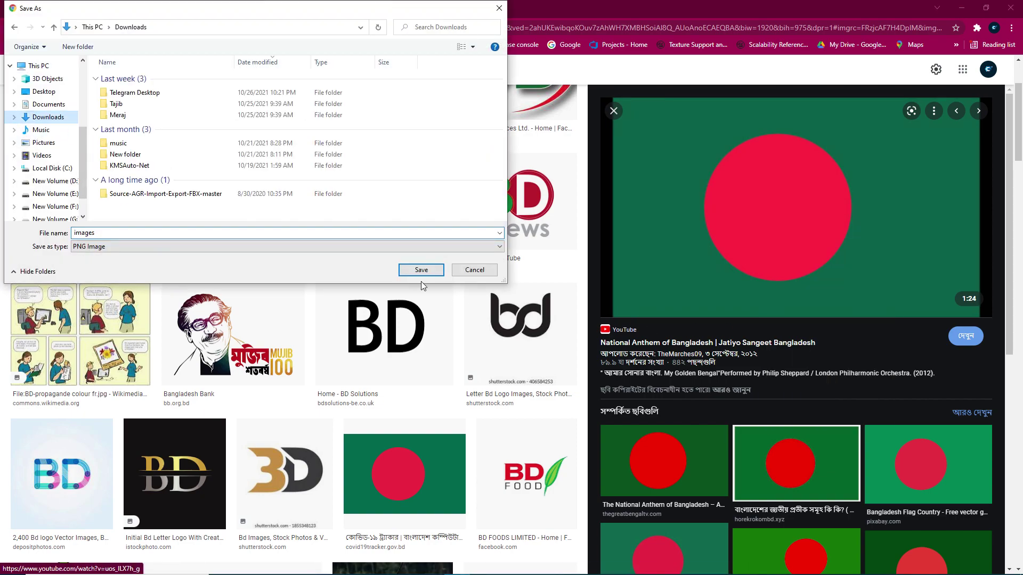
click(421, 270)
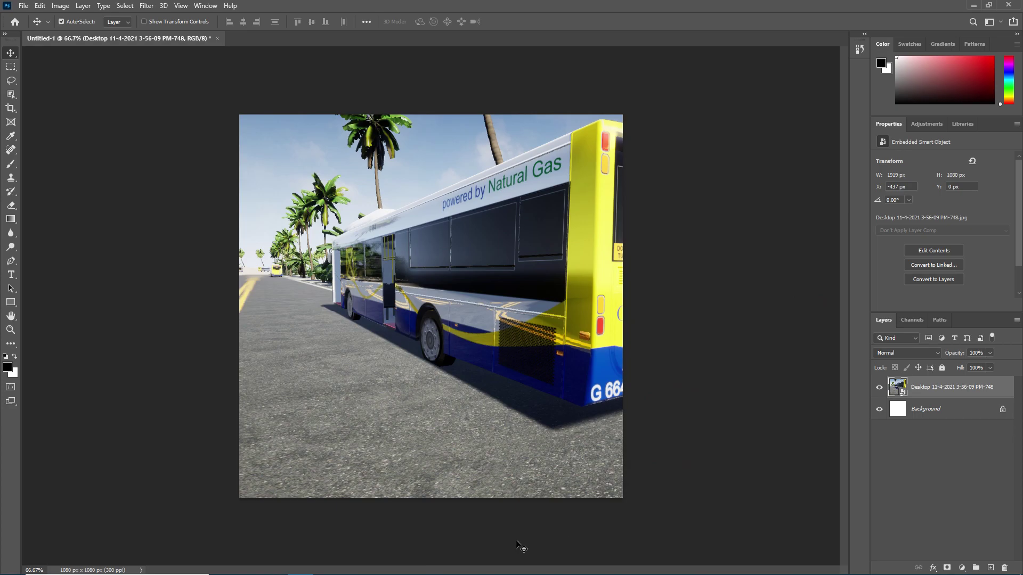
key(super)
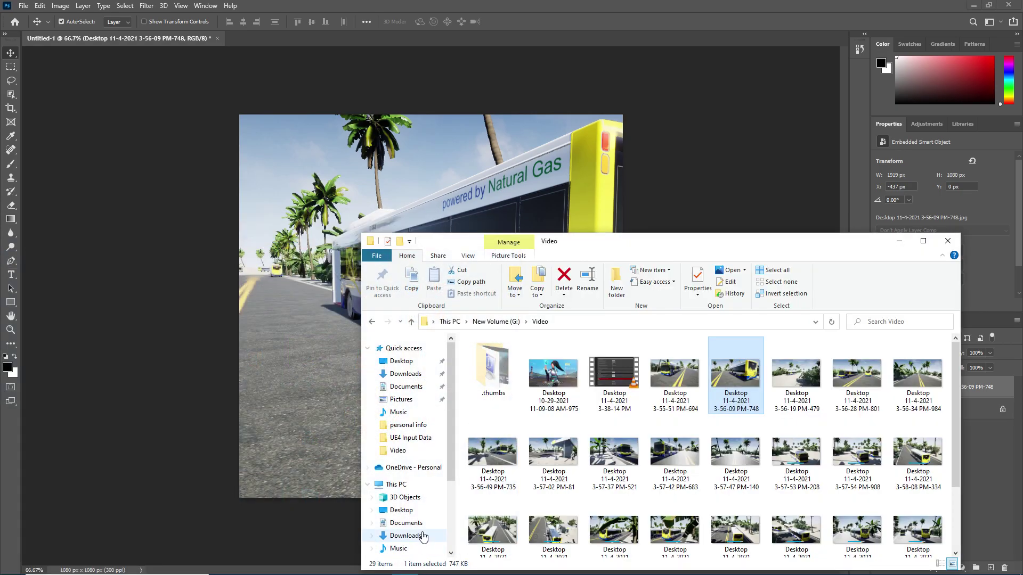
click(408, 375)
drag(504, 371, 325, 330)
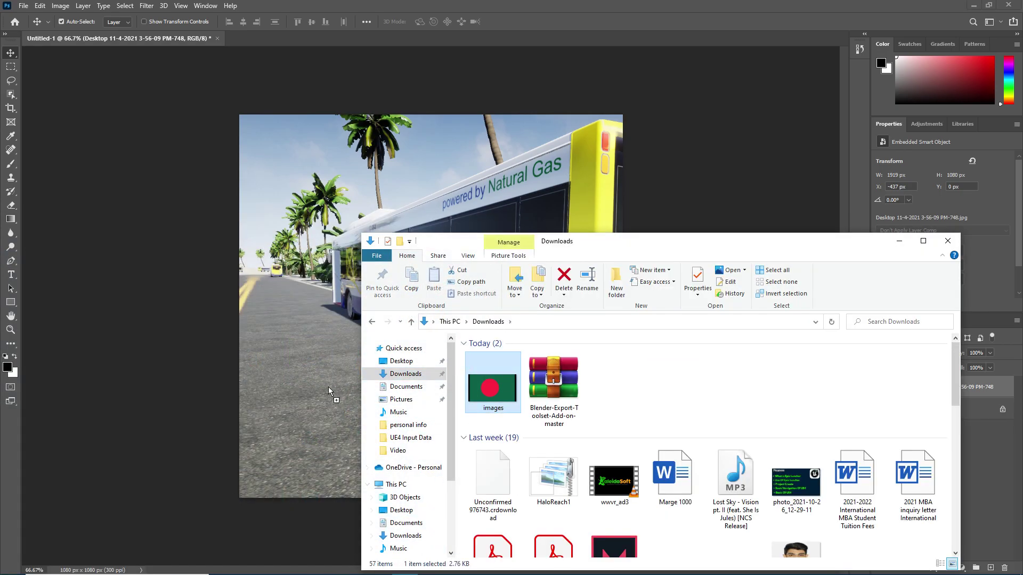
drag(328, 391, 278, 367)
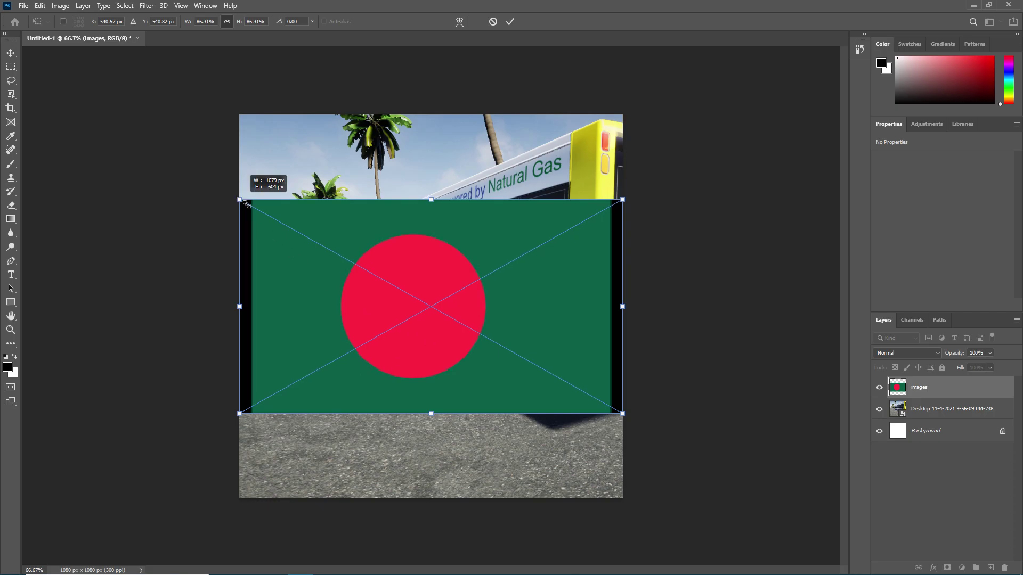
drag(243, 202, 456, 317)
drag(520, 360, 326, 439)
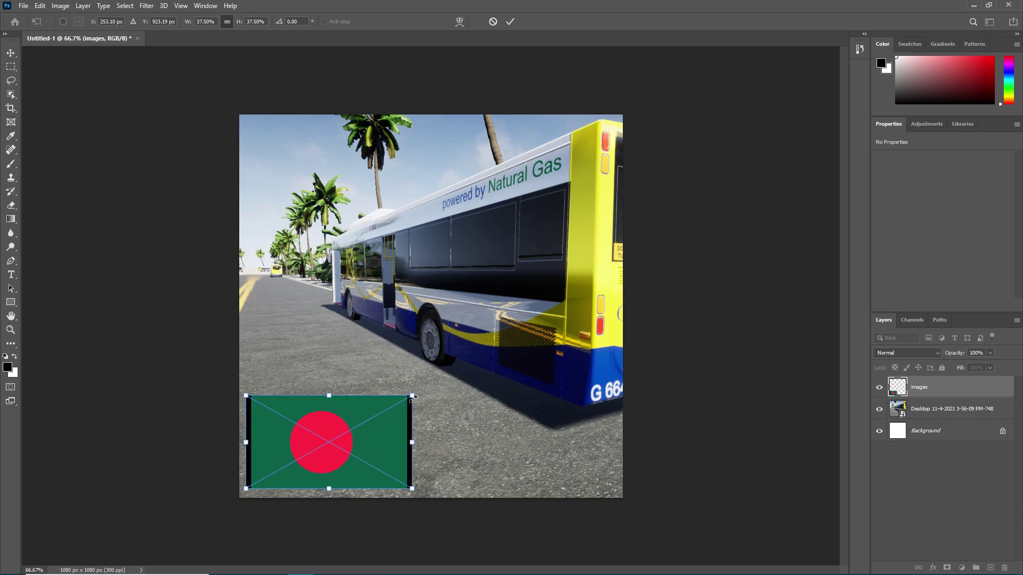
drag(413, 397, 304, 348)
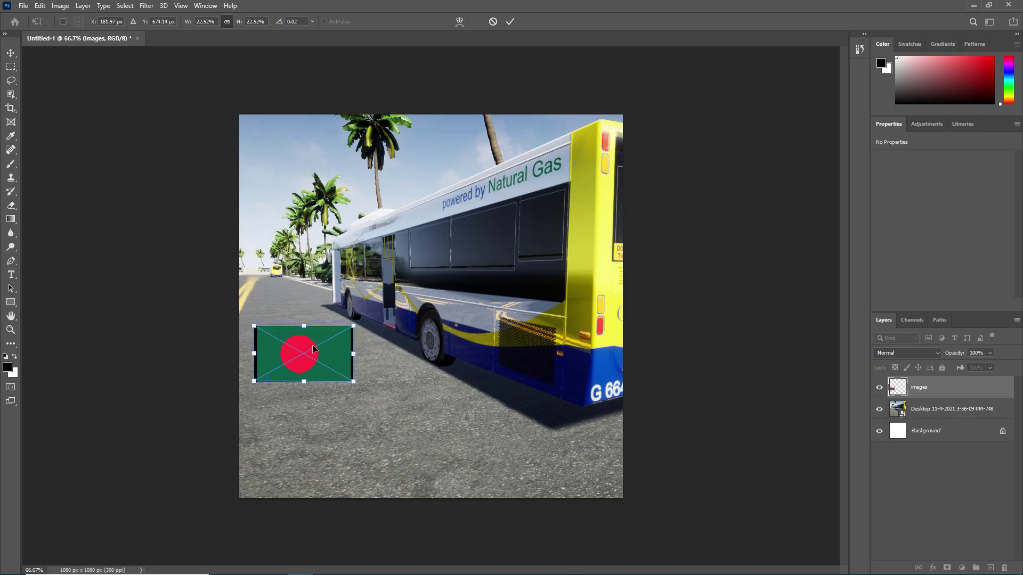
key(Escape)
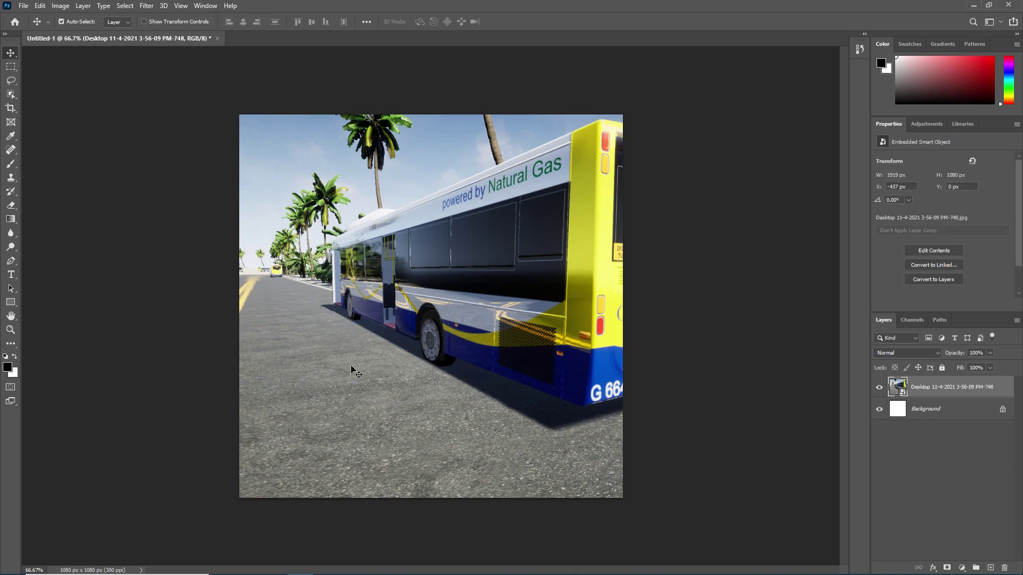
- Use File > Export > Export As and set the export canvas size to 96×96 px
click(30, 7)
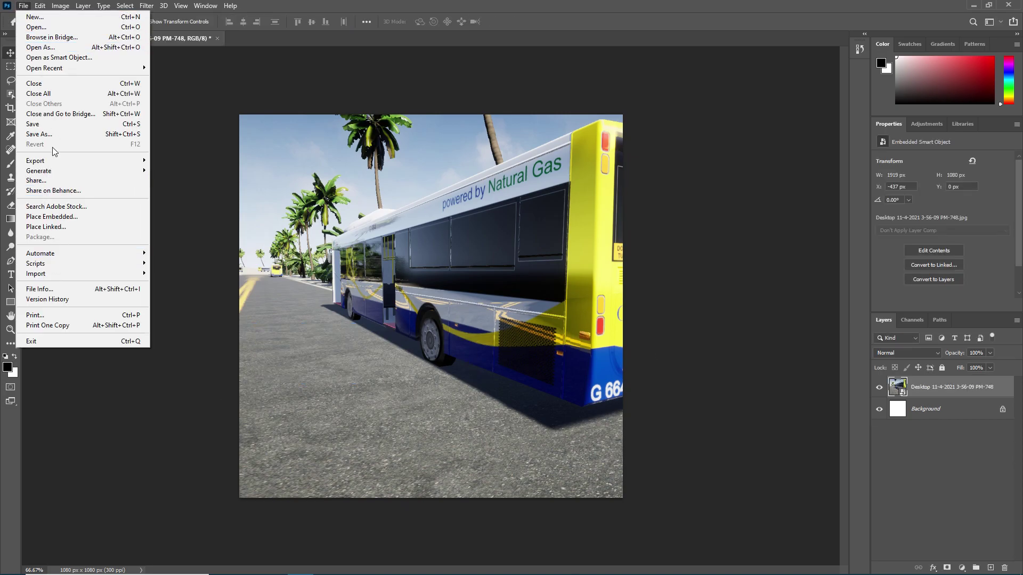
mouse_move(51, 161)
click(190, 171)
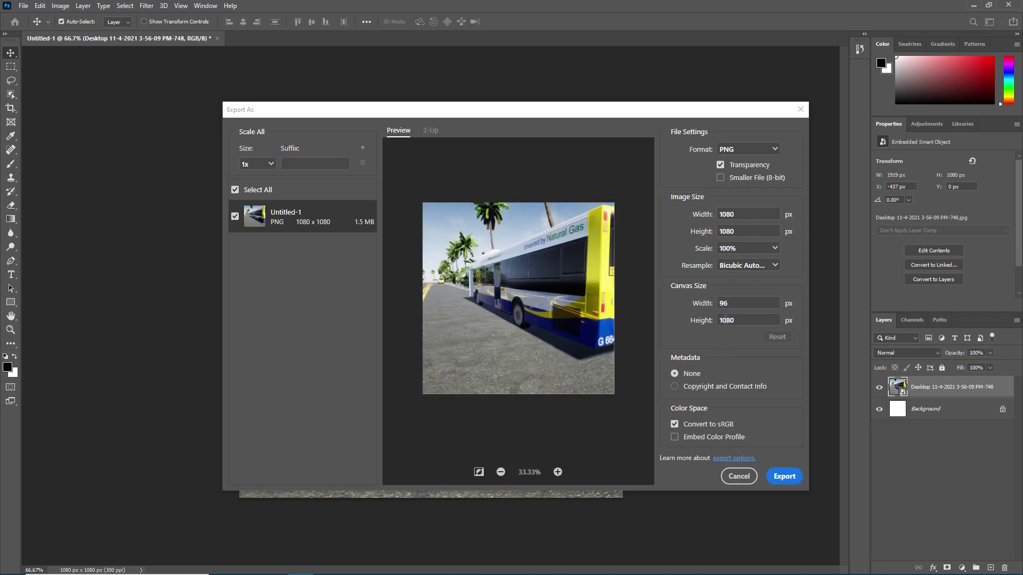
click(742, 320)
key(BackSpace)
key(BackSpace)
key(BackSpace)
key(BackSpace)
text(96)
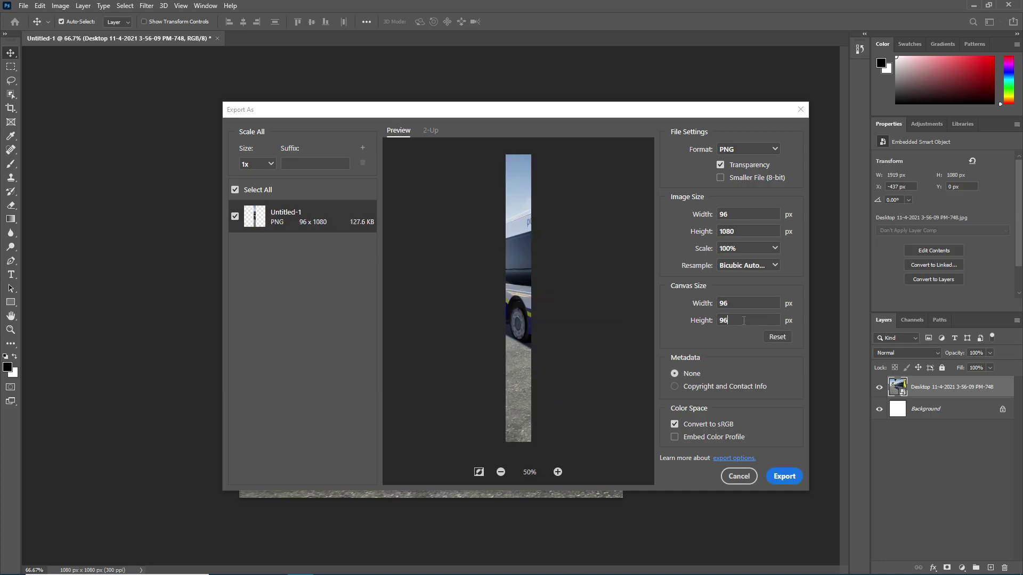
click(745, 351)
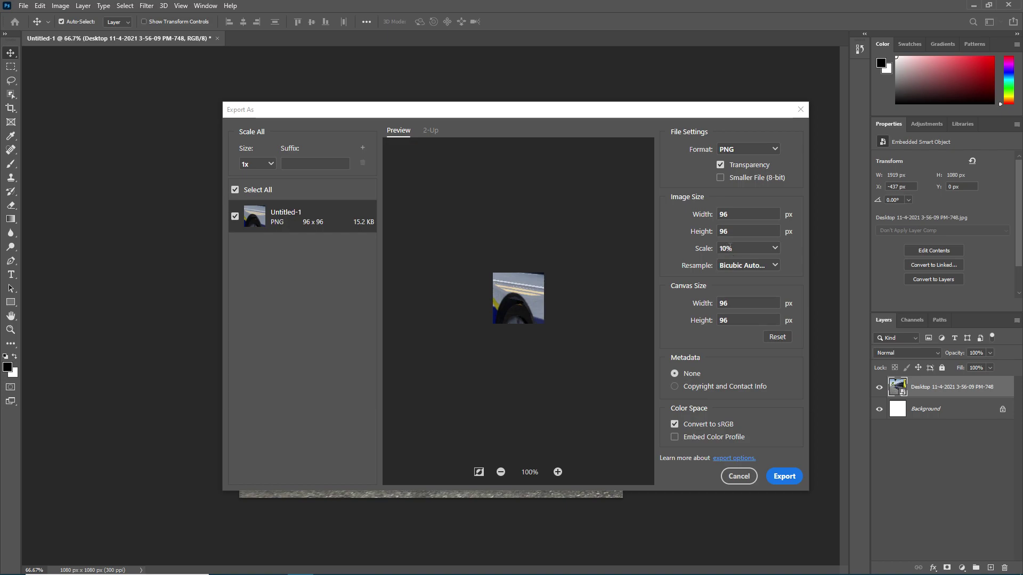
- Set the image scale to 9% and export the 96×96 PNG
key(Return)
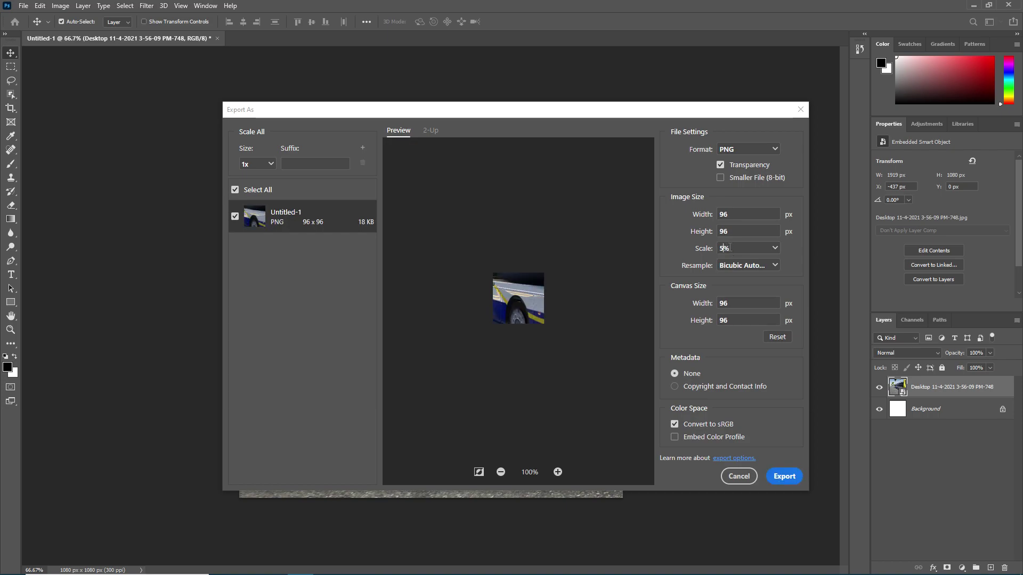
text(20)
key(Return)
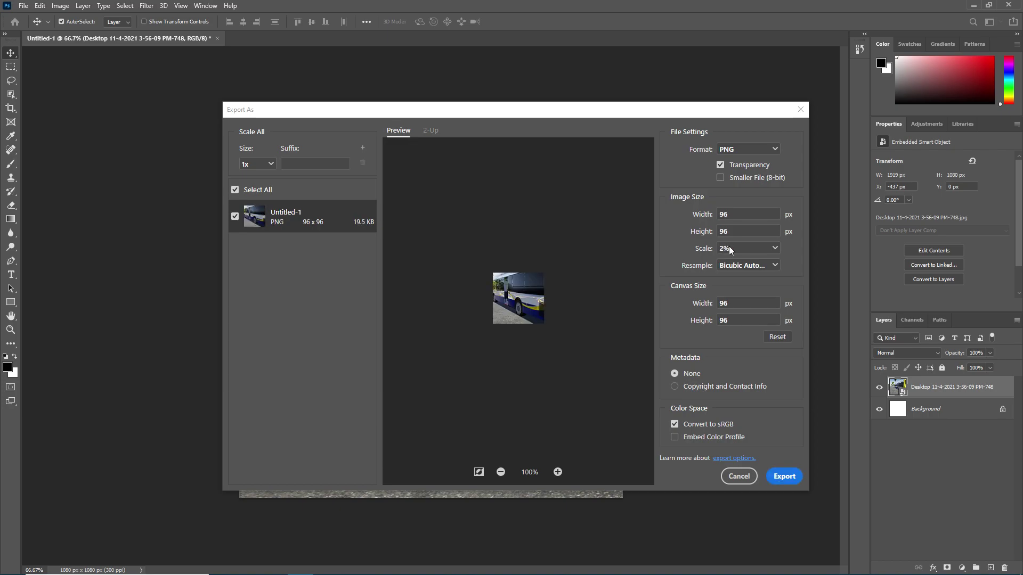
text(10)
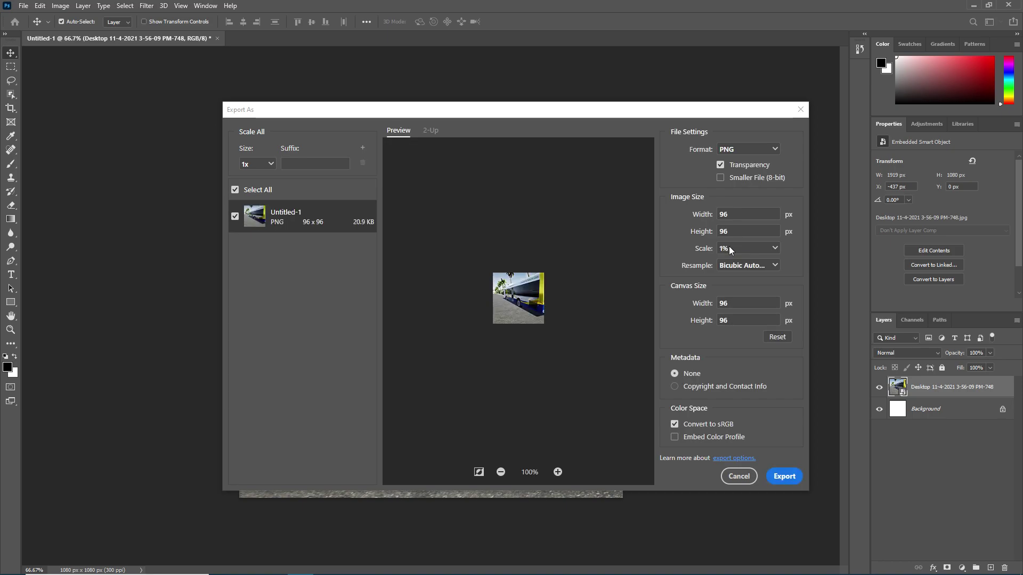
key(BackSpace)
text(5)
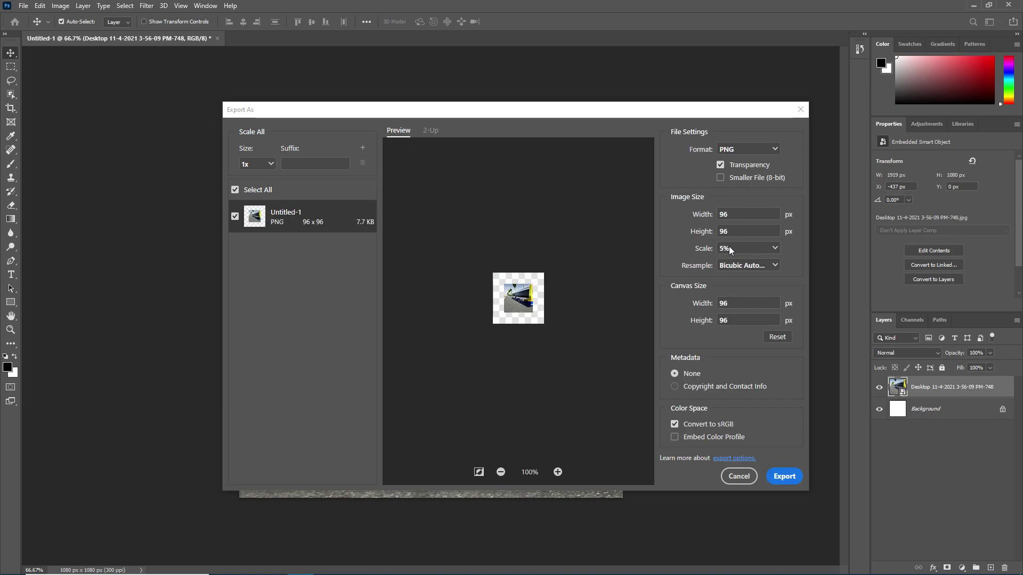
text(9)
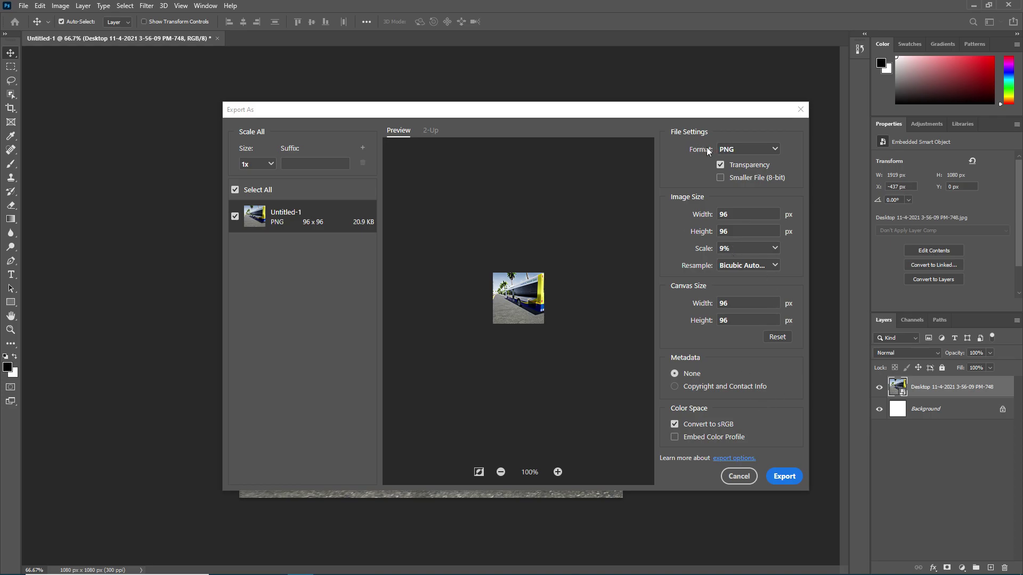
click(784, 476)
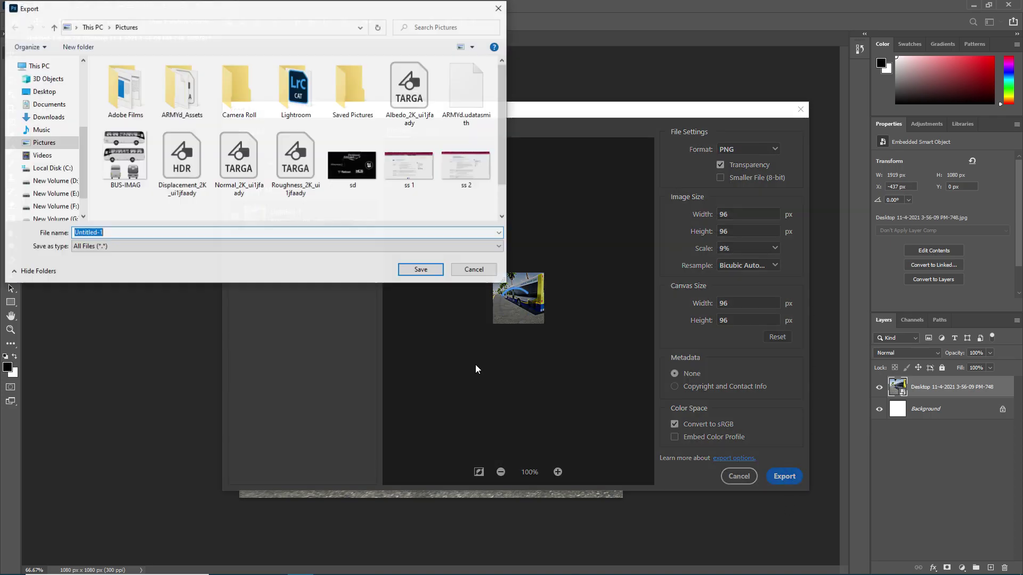
- Save the exported PNG as 96_96 in the Videos folder
click(43, 155)
double_click(144, 230)
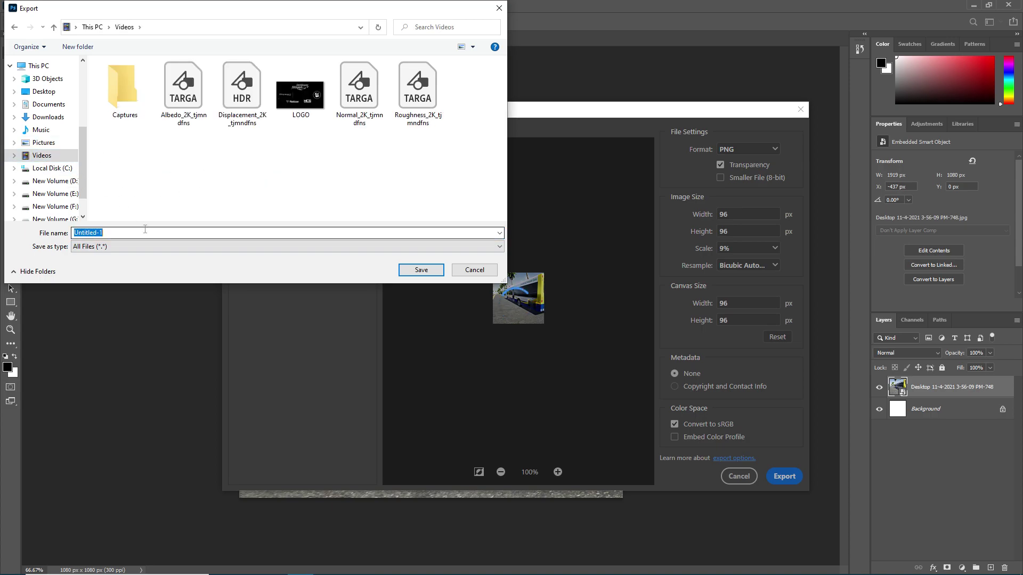
key(BackSpace)
text(9+6)
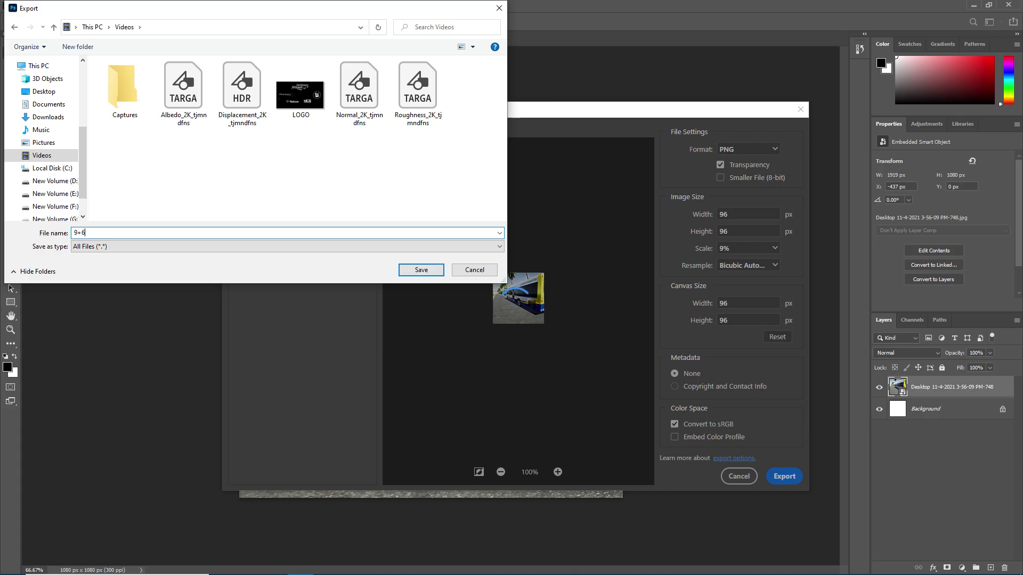
key(BackSpace)
key(BackSpace)
text(6_96)
click(410, 270)
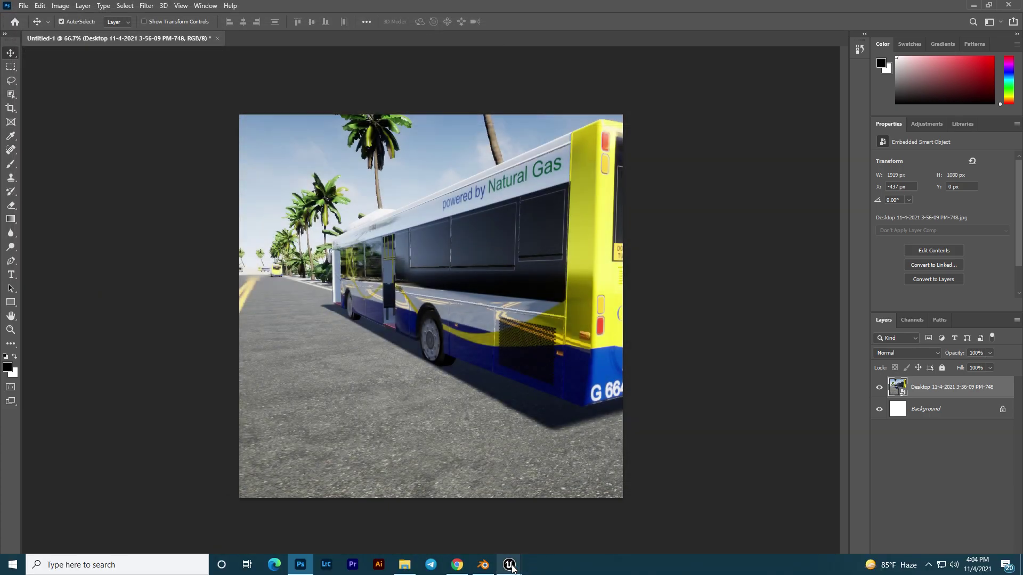
- Bring Unreal Engine's Project Settings forward and show the Start menu
mouse_move(510, 565)
click(567, 514)
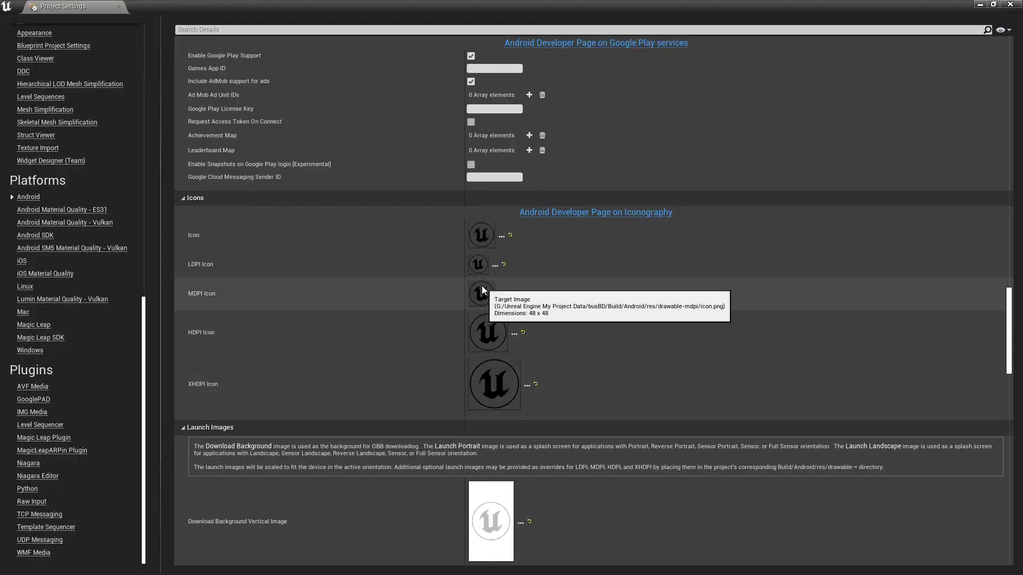
key(super)
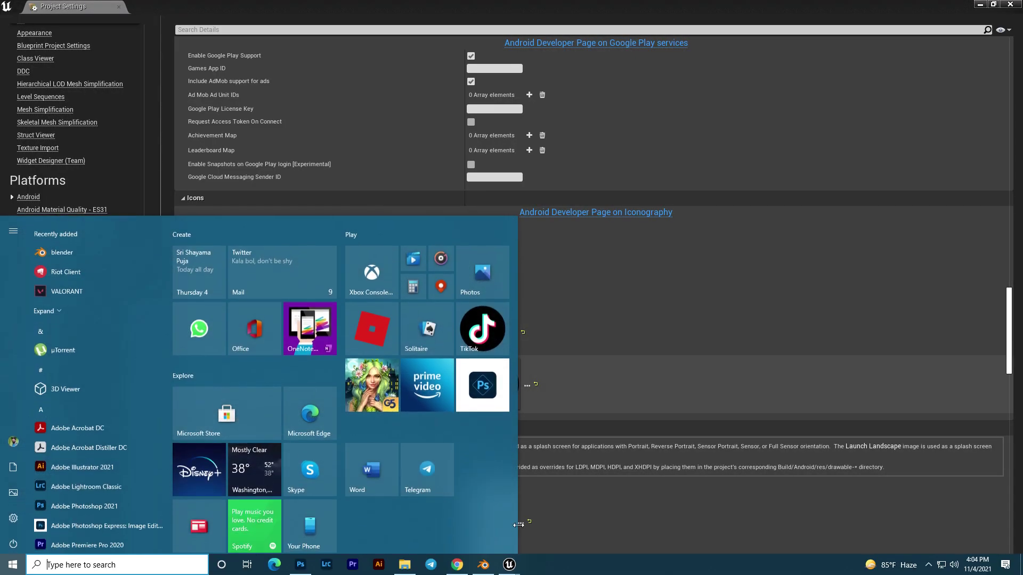
- Export the bus image at 72×72 px, 7% scale, saved as 72_72 in Videos
click(300, 566)
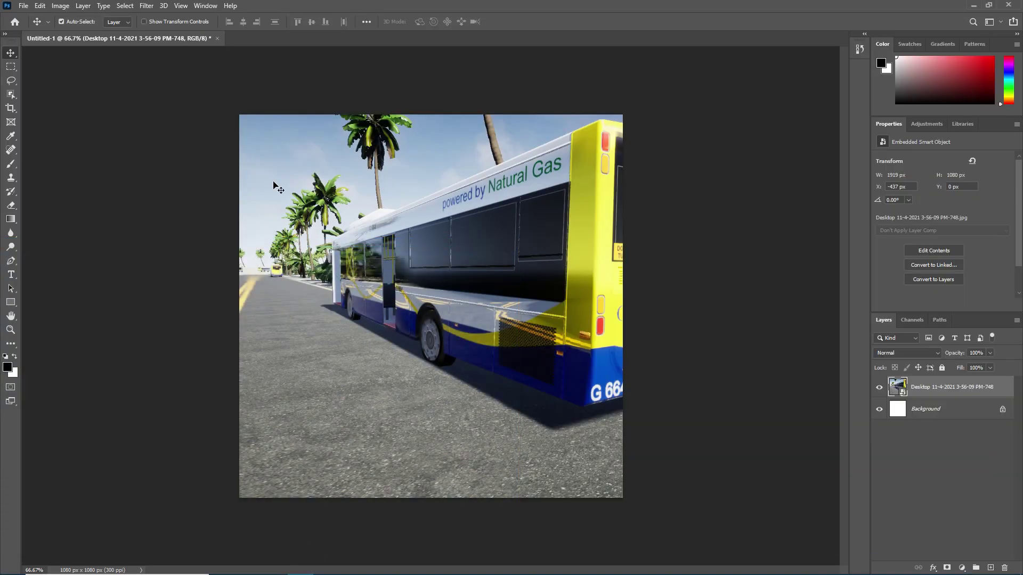
click(24, 6)
mouse_move(43, 161)
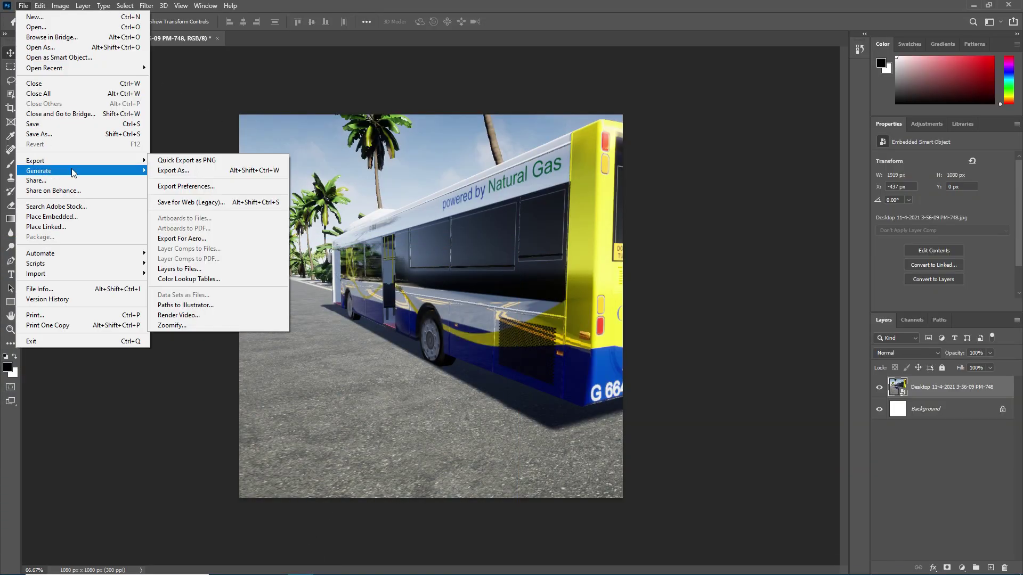
click(267, 171)
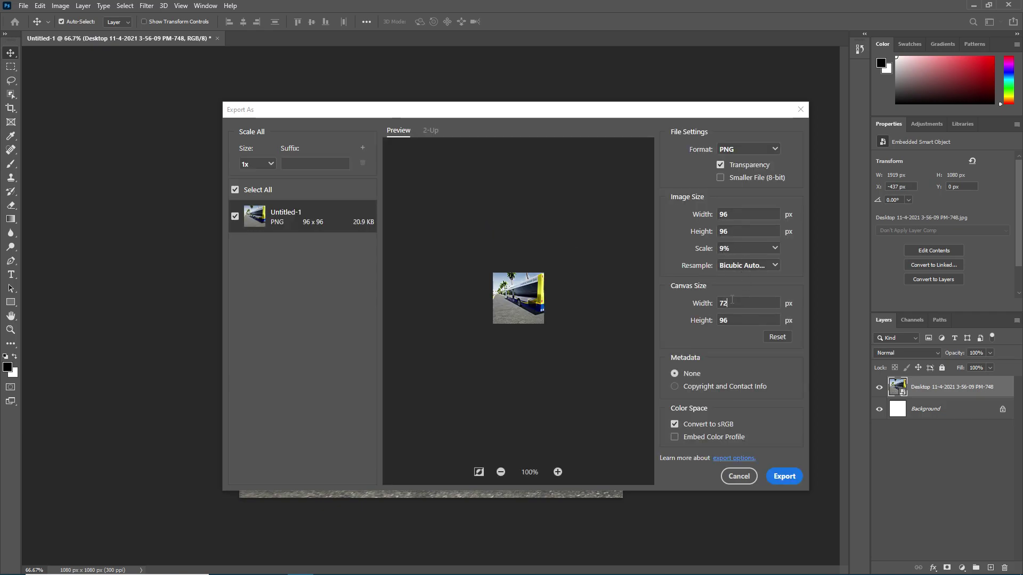
double_click(732, 319)
text(72)
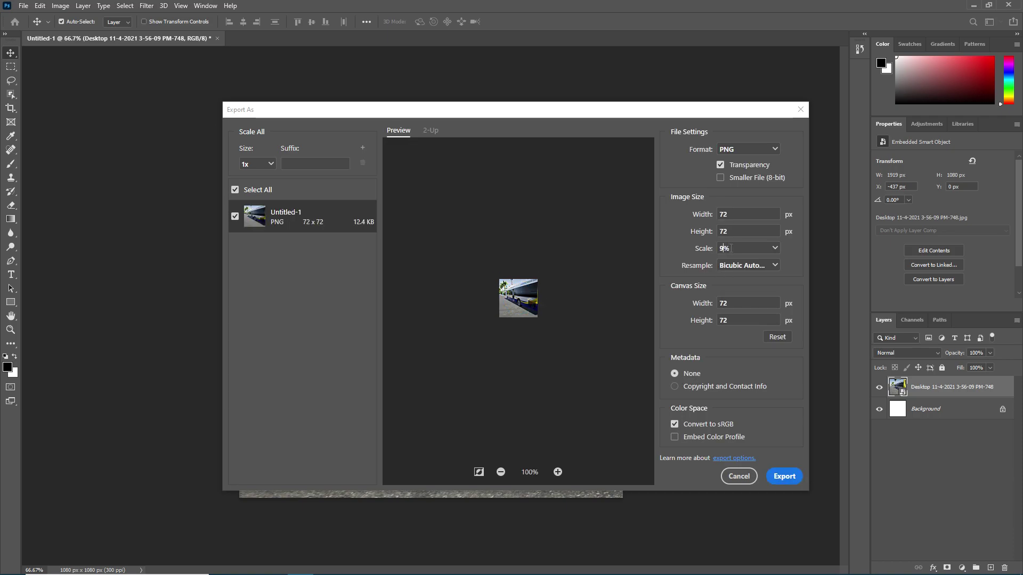
text(7)
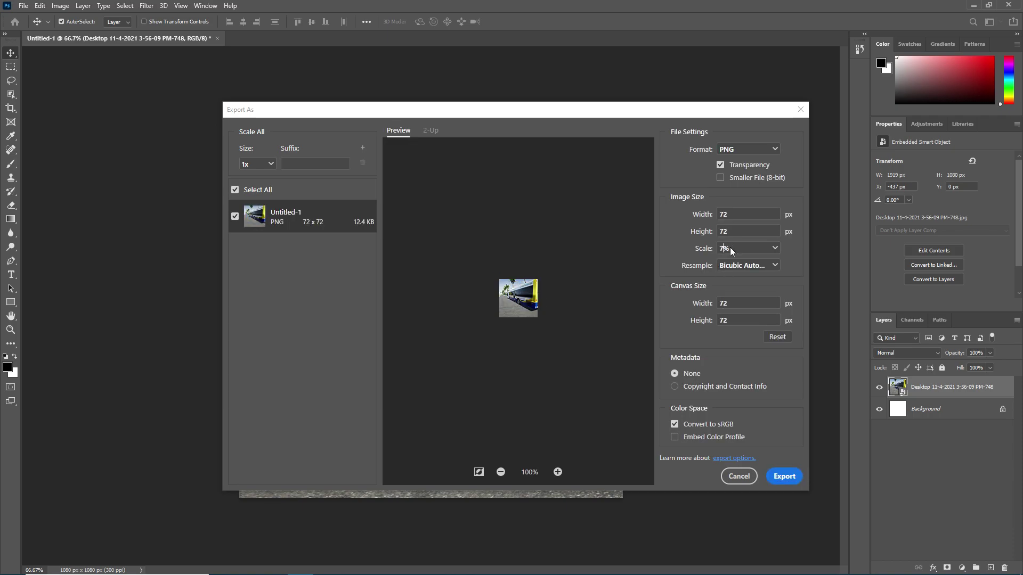
click(775, 477)
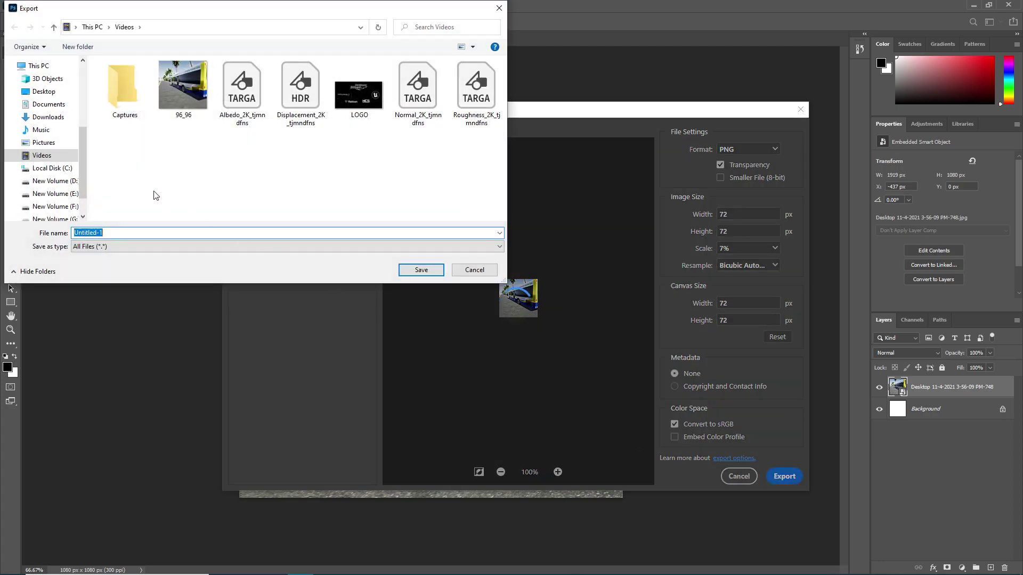
text(72_72)
click(420, 270)
- Set the Export As canvas to 48×48 px at 5% scale and export
click(24, 6)
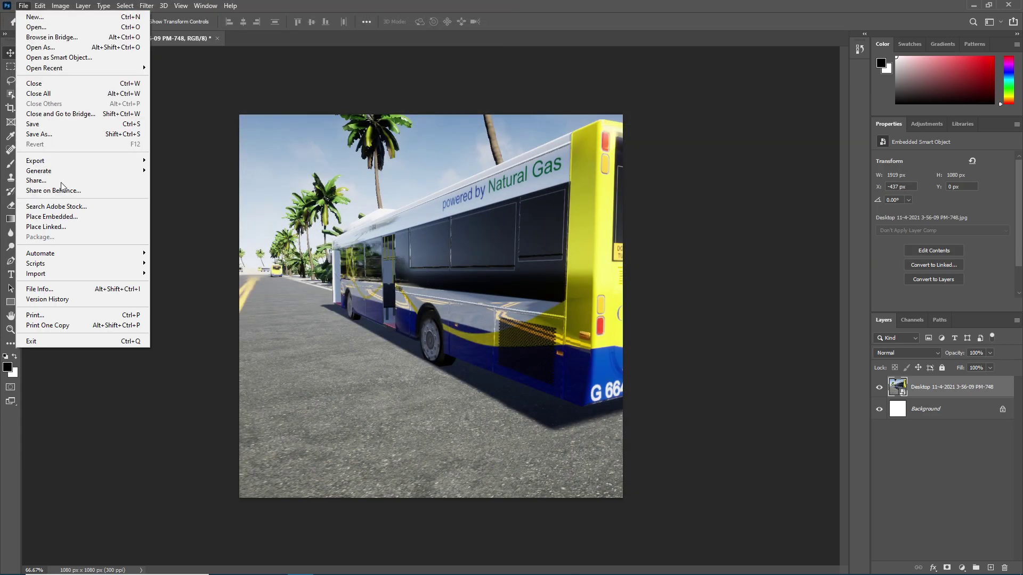
mouse_move(80, 168)
click(173, 171)
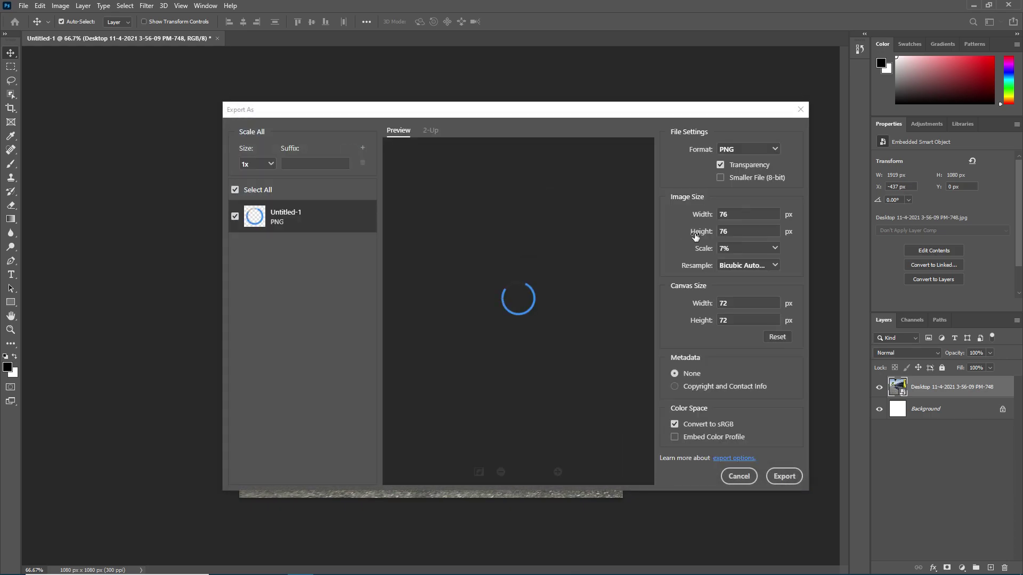
click(730, 299)
text(48)
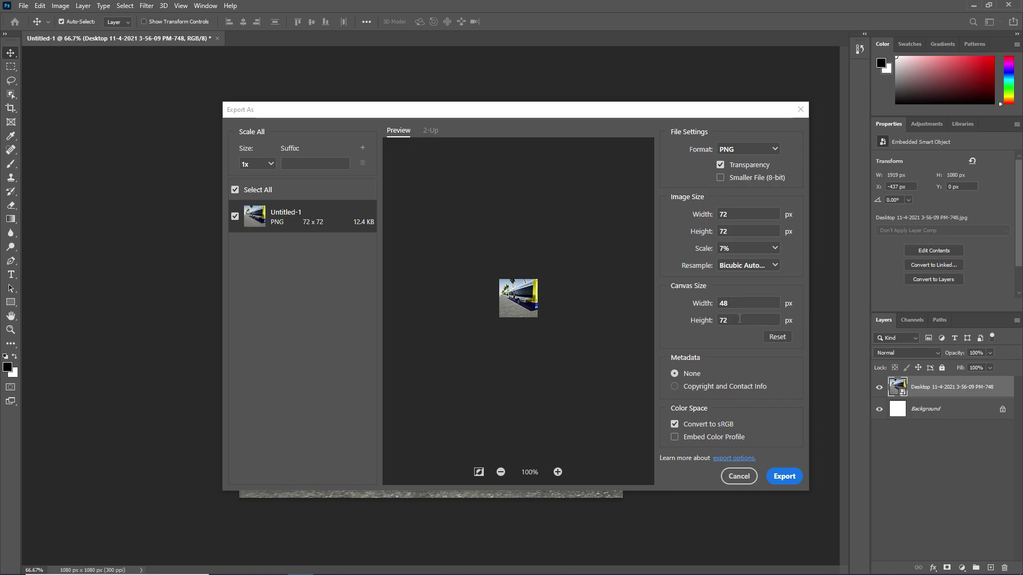
click(739, 318)
key(BackSpace)
text(49)
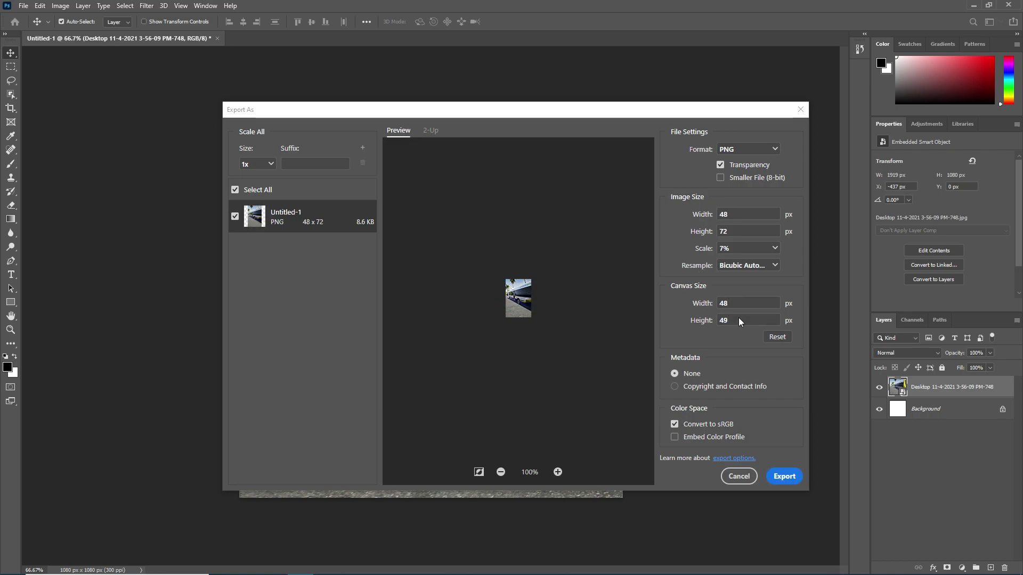
text(88)
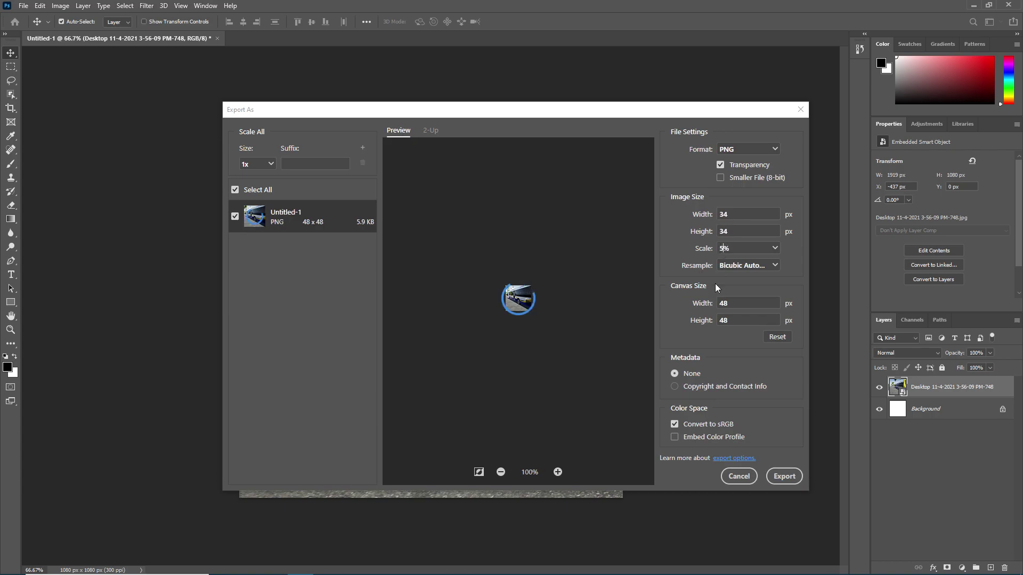
click(783, 476)
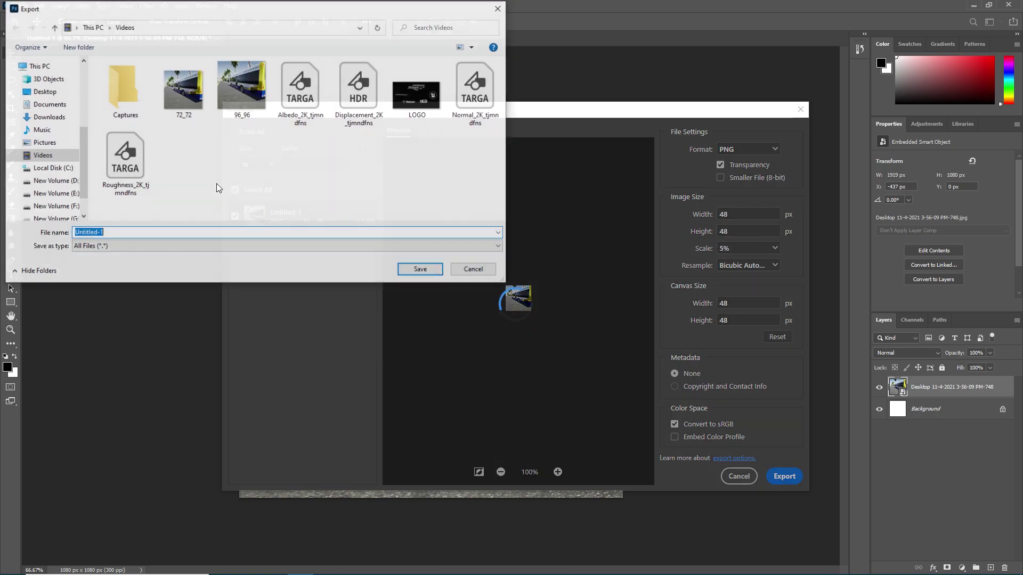
- Name the file 48_48 and save it in Videos
key(BackSpace)
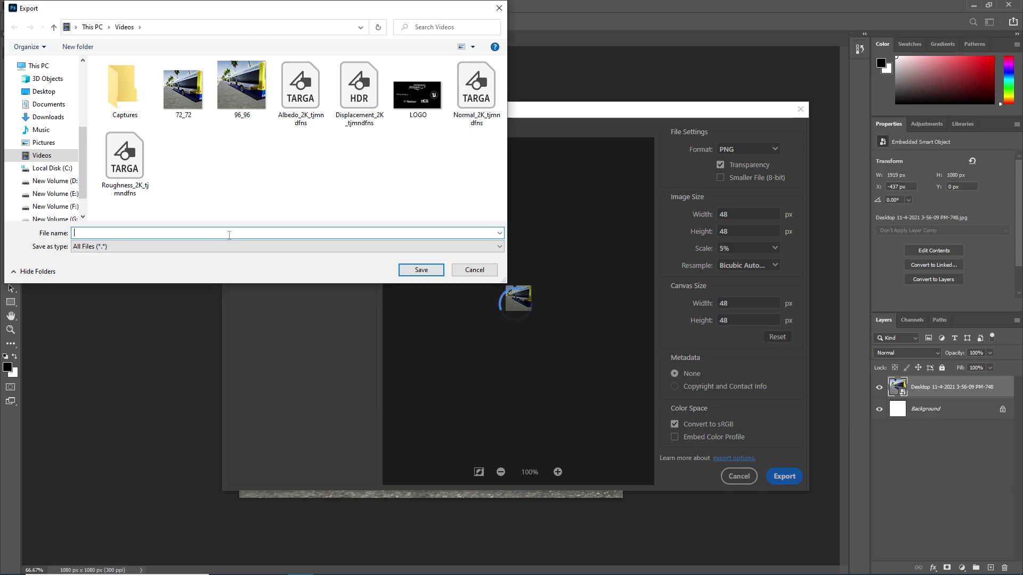
text(48_48)
click(421, 270)
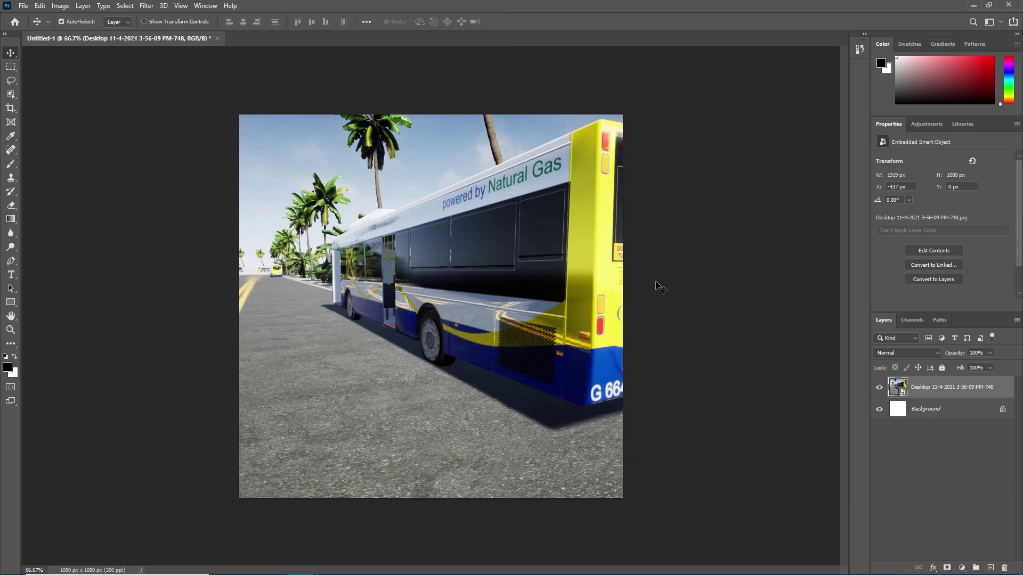
- Export a 36×36 px bus icon at 4% scale, saved as 36_36 in Videos
click(24, 5)
mouse_move(58, 163)
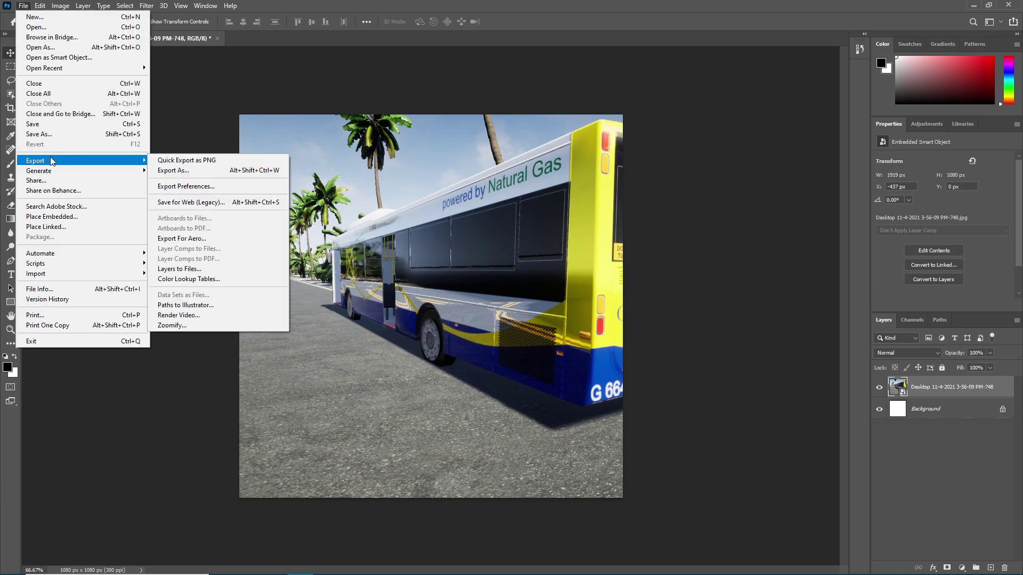
click(170, 171)
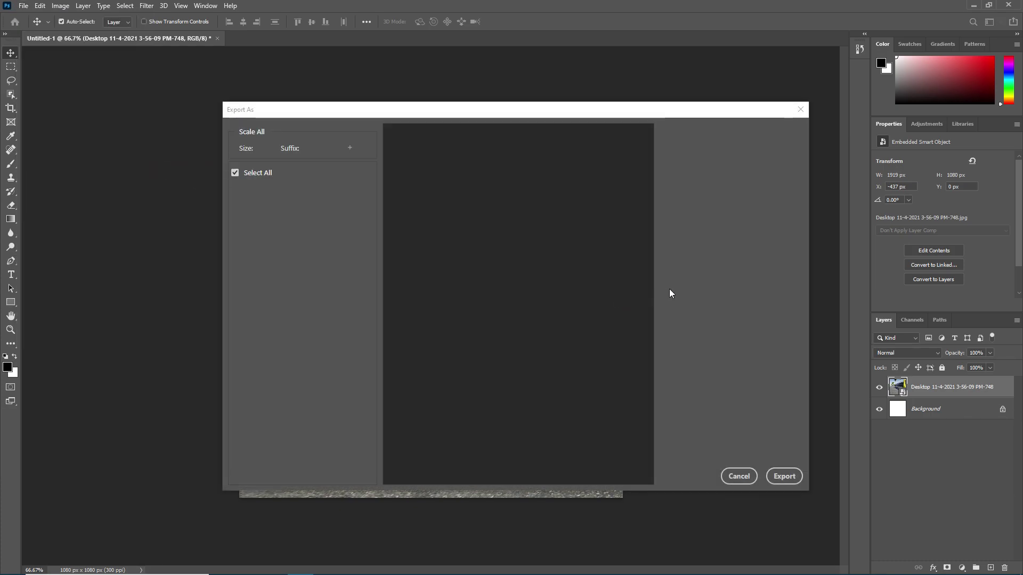
click(741, 301)
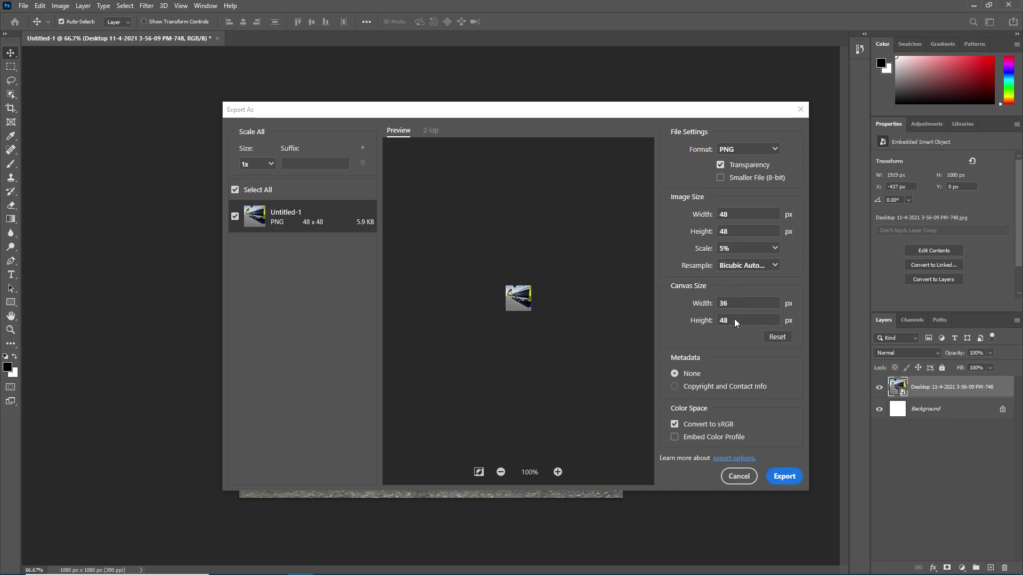
double_click(735, 320)
text(36)
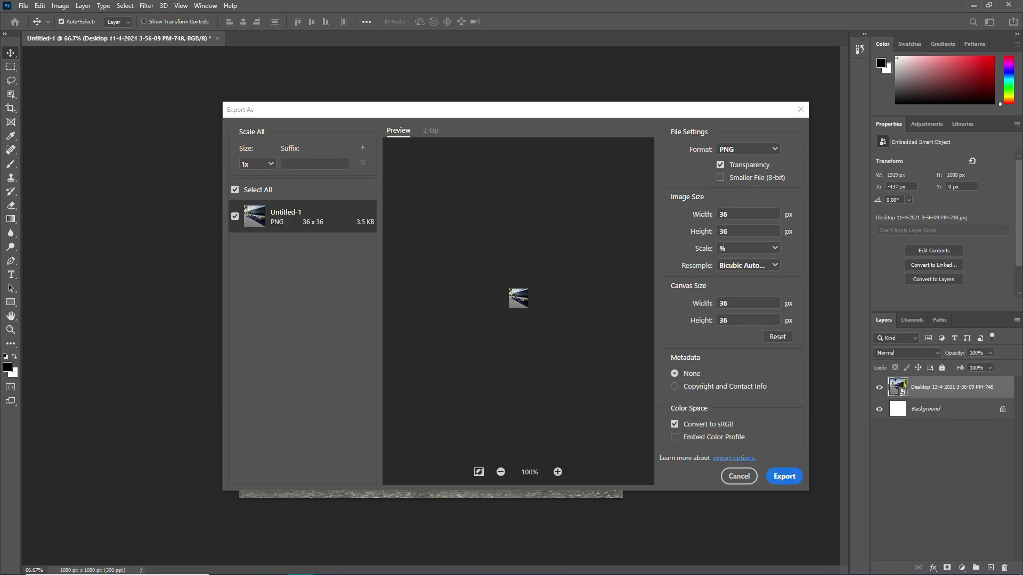
text(2)
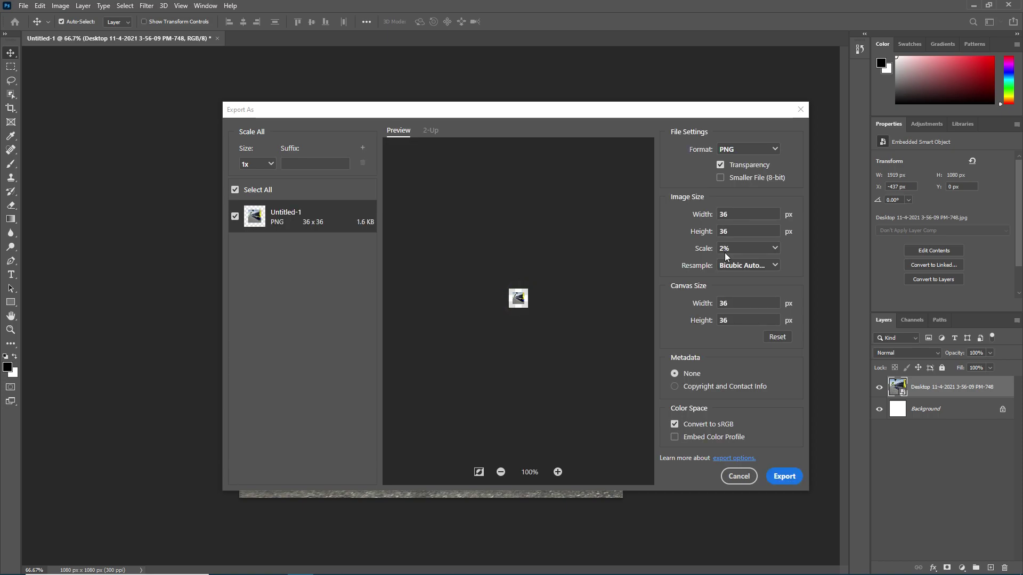
text(3)
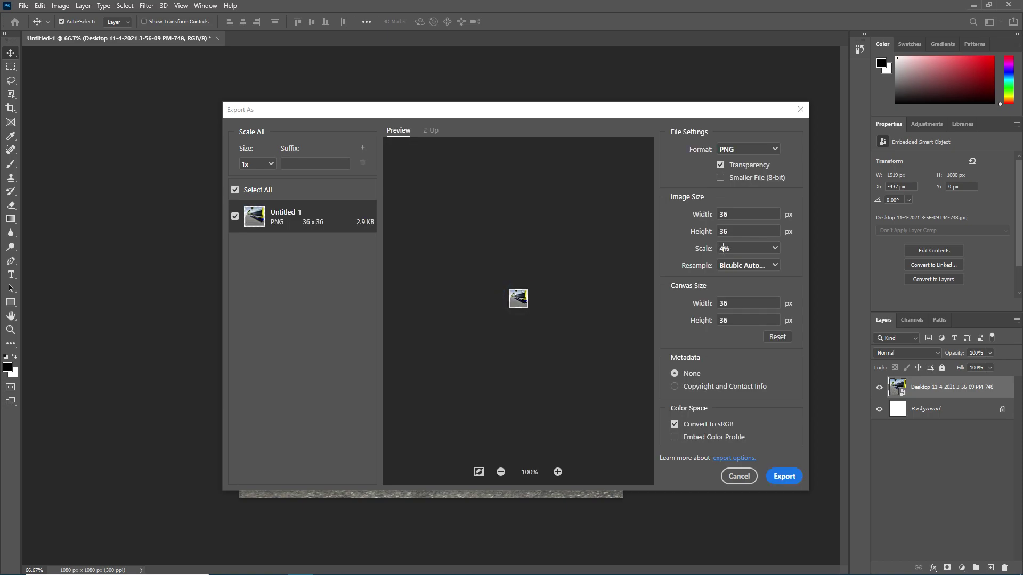
text(4)
click(787, 475)
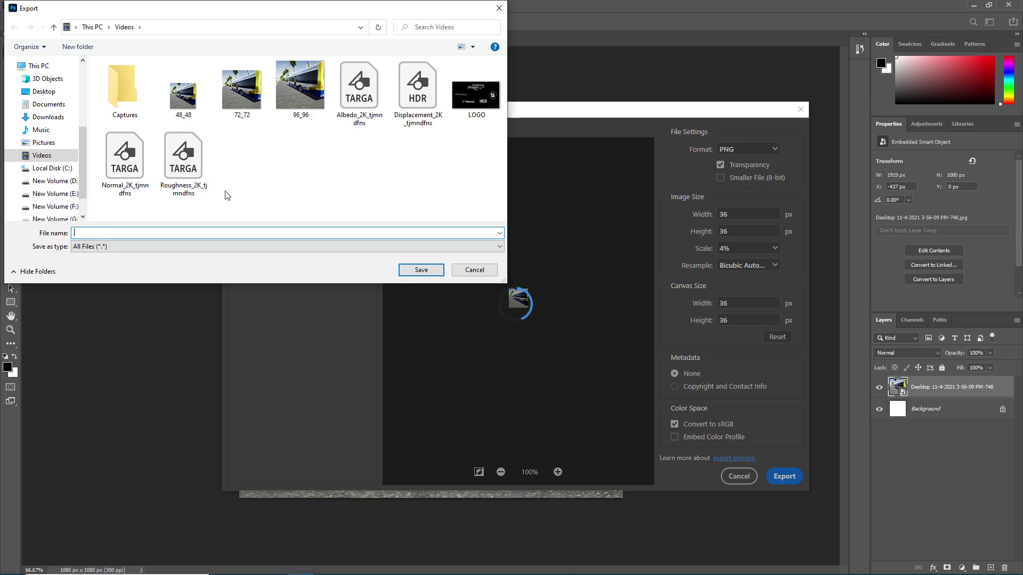
text(36_36)
click(420, 270)
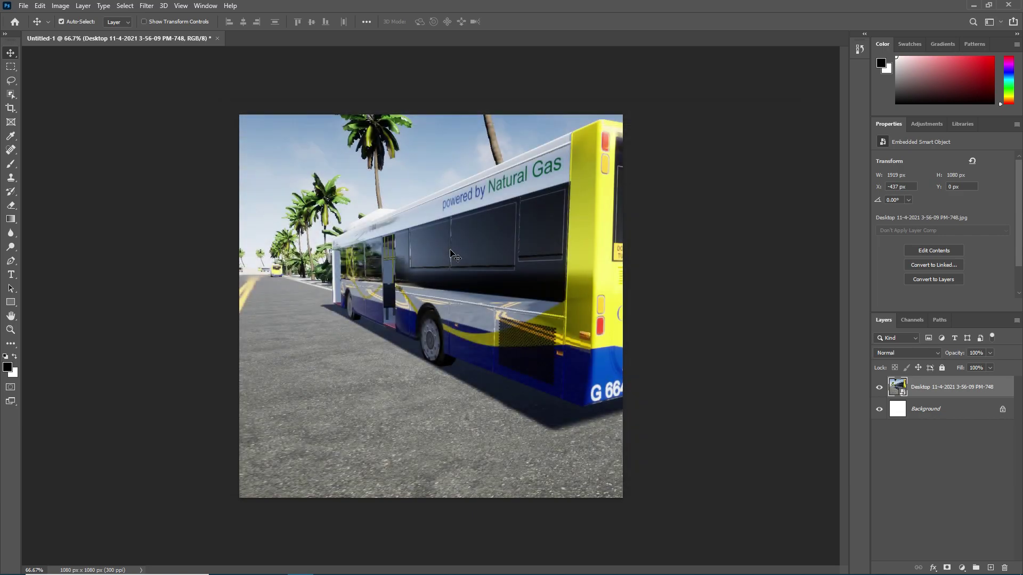
key(super)
mouse_move(509, 565)
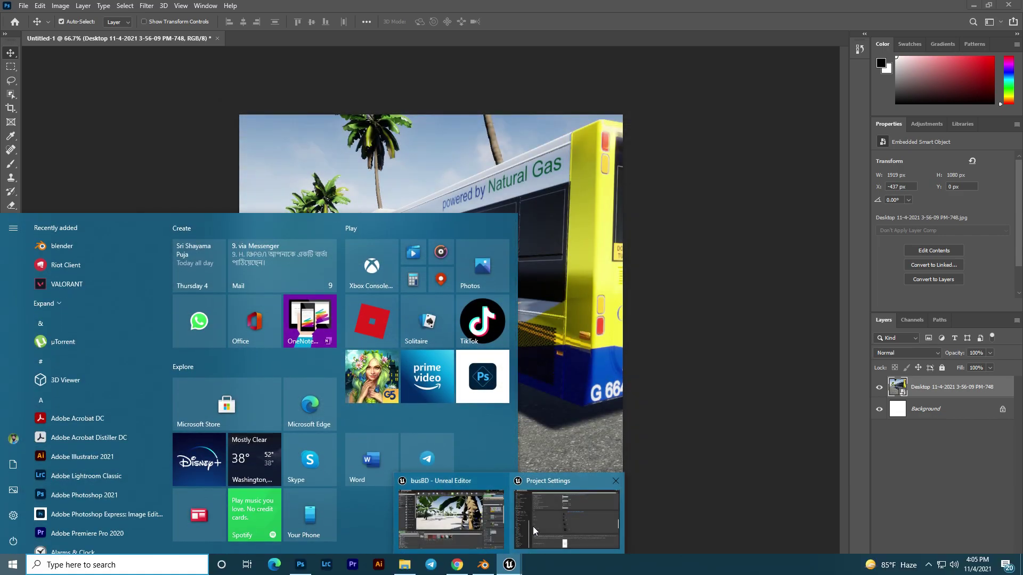
click(533, 530)
scroll(540, 465, down, 5)
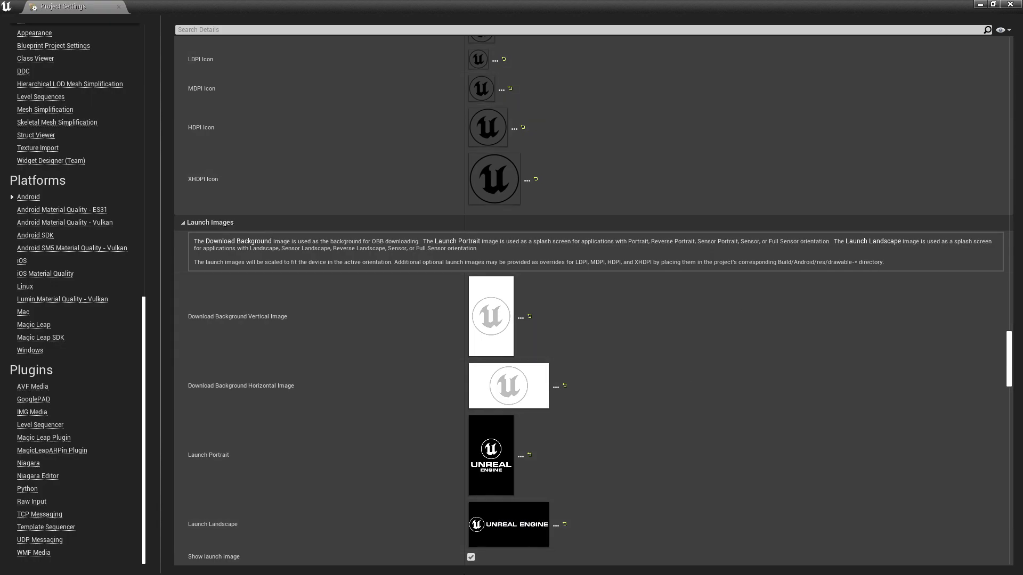
key(super)
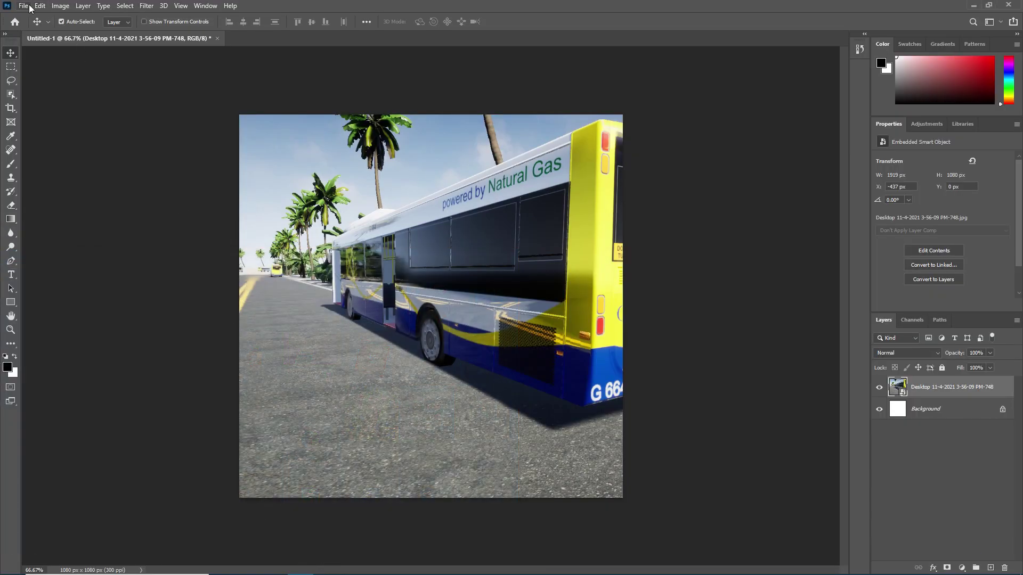
- Start a new 300 ppi document with width 640 and height 360 px
click(26, 6)
click(31, 16)
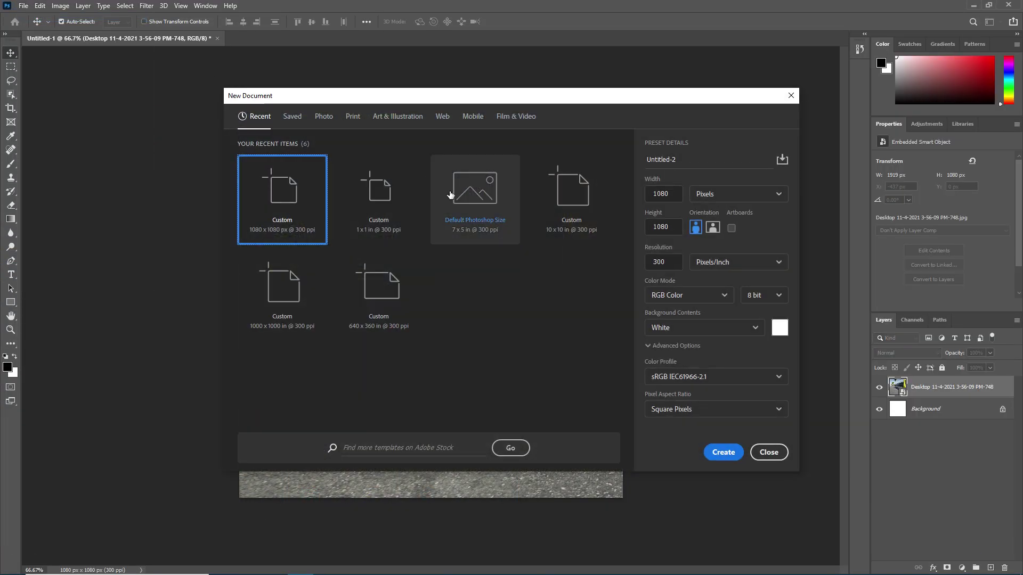
click(670, 195)
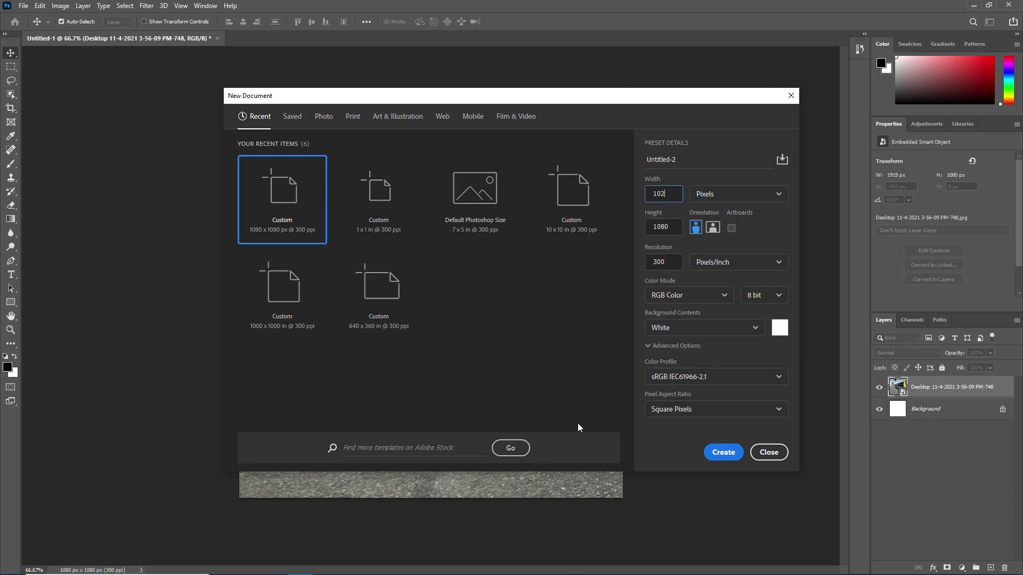
key(BackSpace)
key(BackSpace)
key(BackSpace)
text(640)
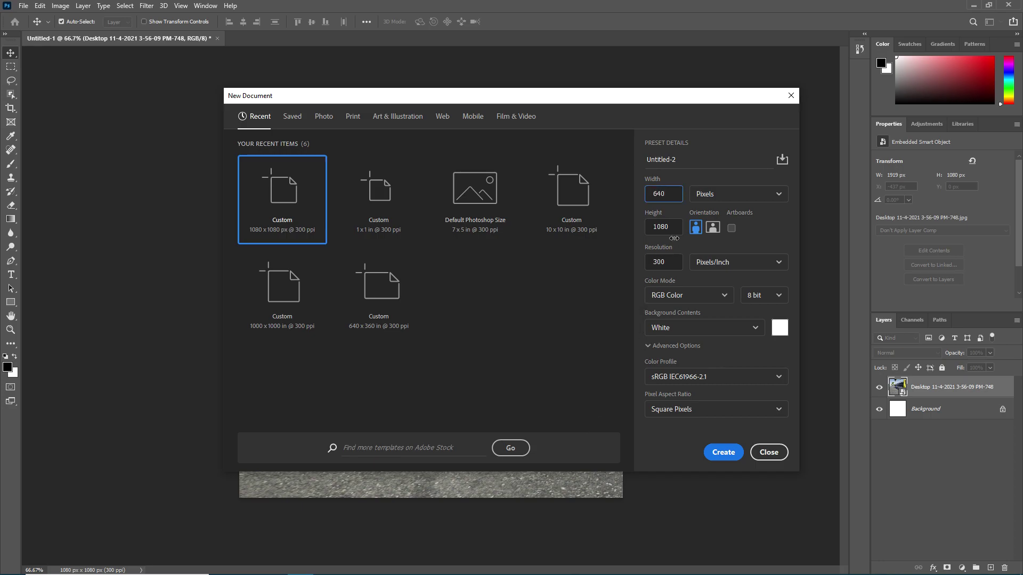
click(661, 227)
- Confirm the 640 x 360 Launch Landscape size in Unreal's Project Settings, then return to Photoshop
key(super)
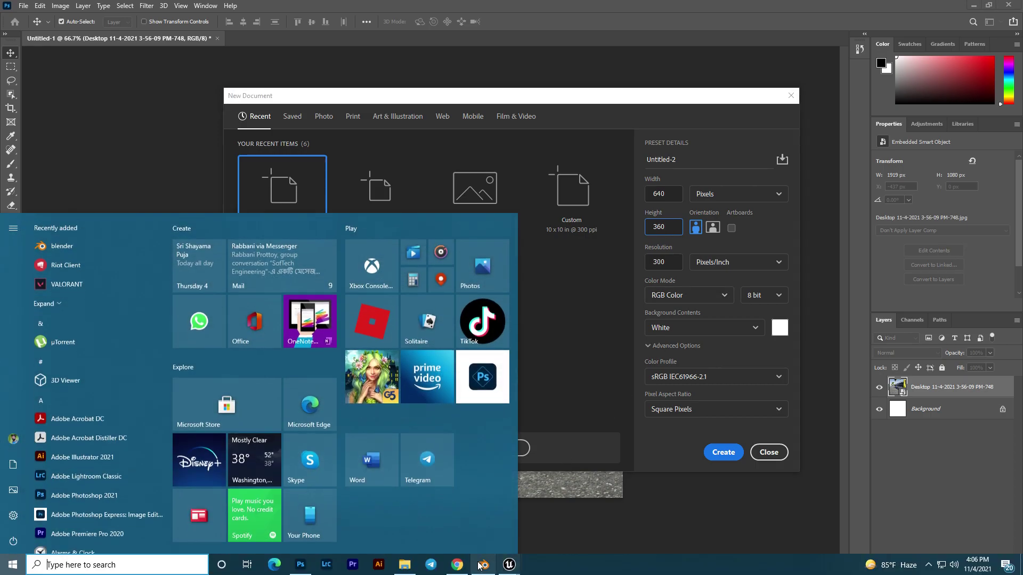
click(537, 535)
mouse_move(508, 519)
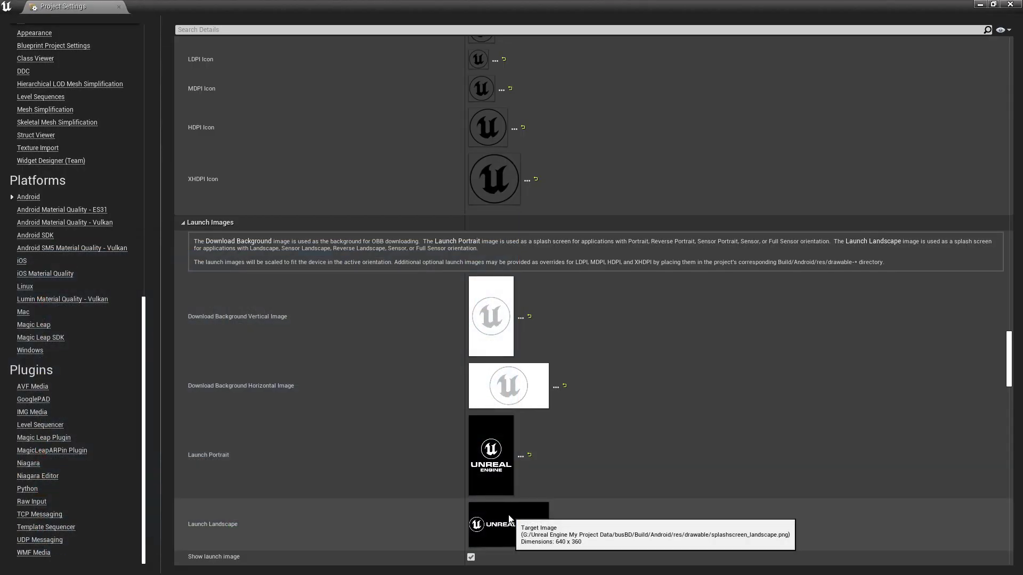
key(super)
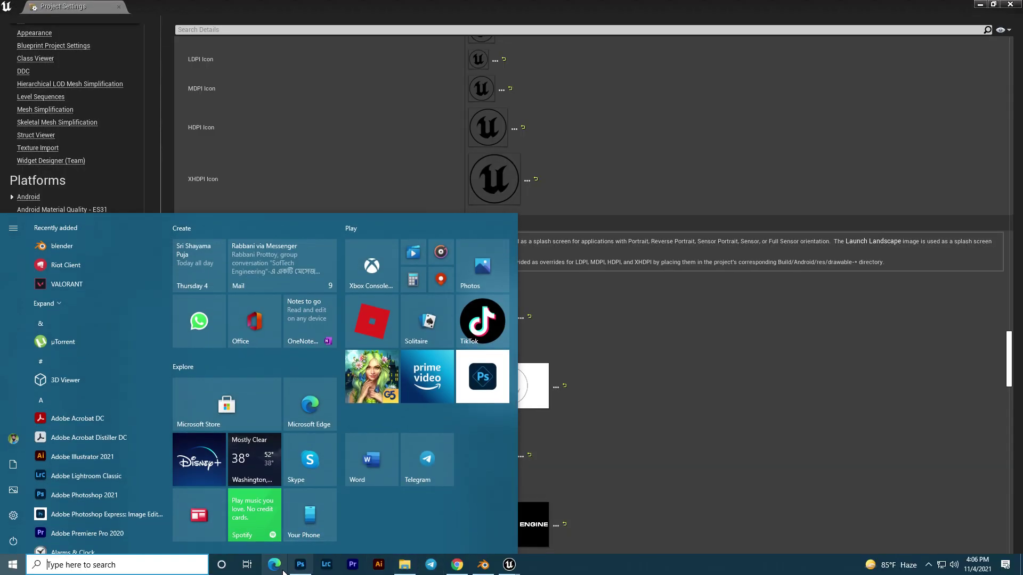
click(307, 568)
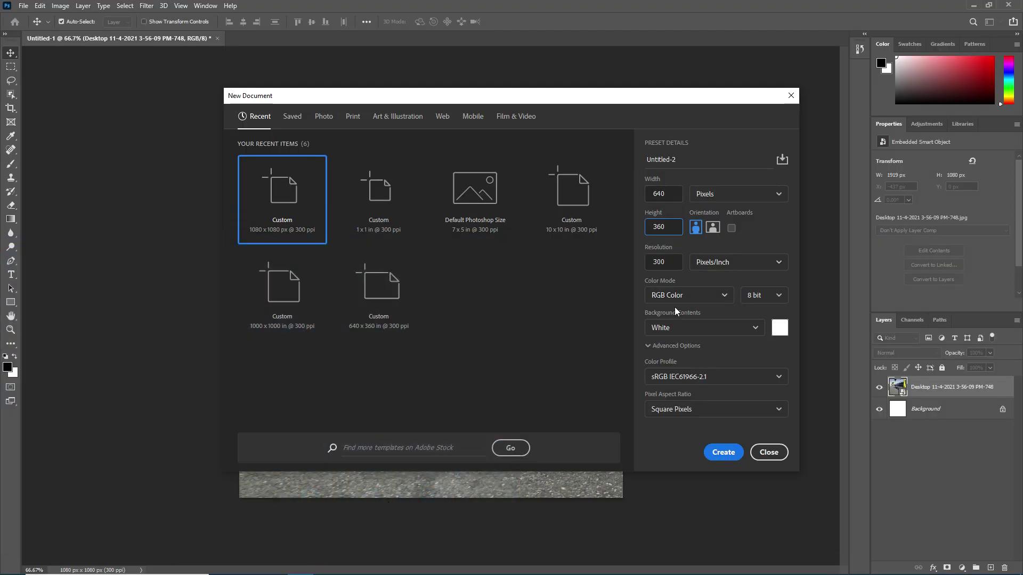
- Create the 640×360 document and place the 3-58-08 PM-334 screenshot from G:\Video to fill it
click(723, 452)
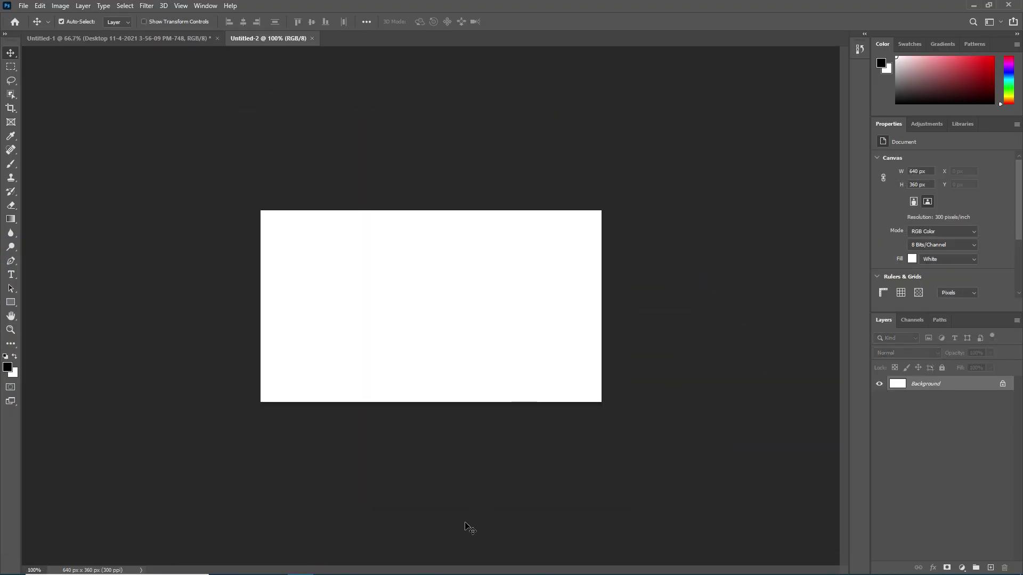
key(super)
click(405, 564)
scroll(514, 426, down, 5)
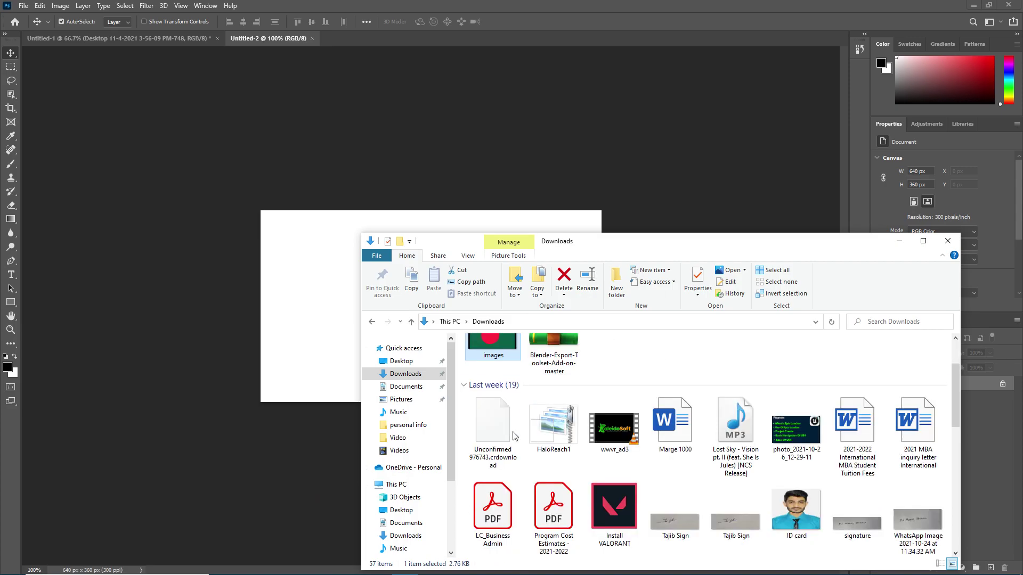
scroll(417, 526, down, 3)
click(411, 527)
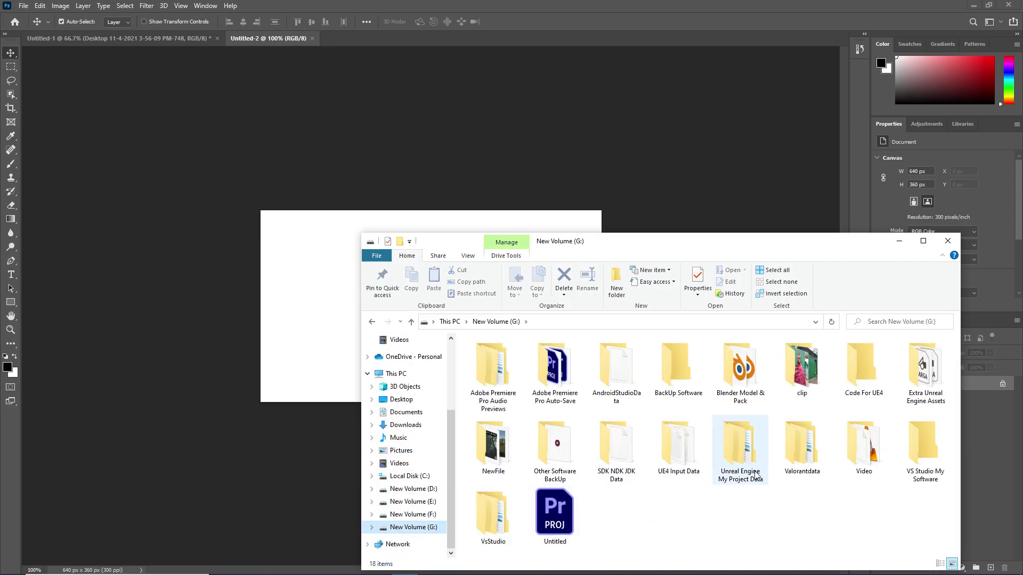
click(853, 431)
double_click(854, 430)
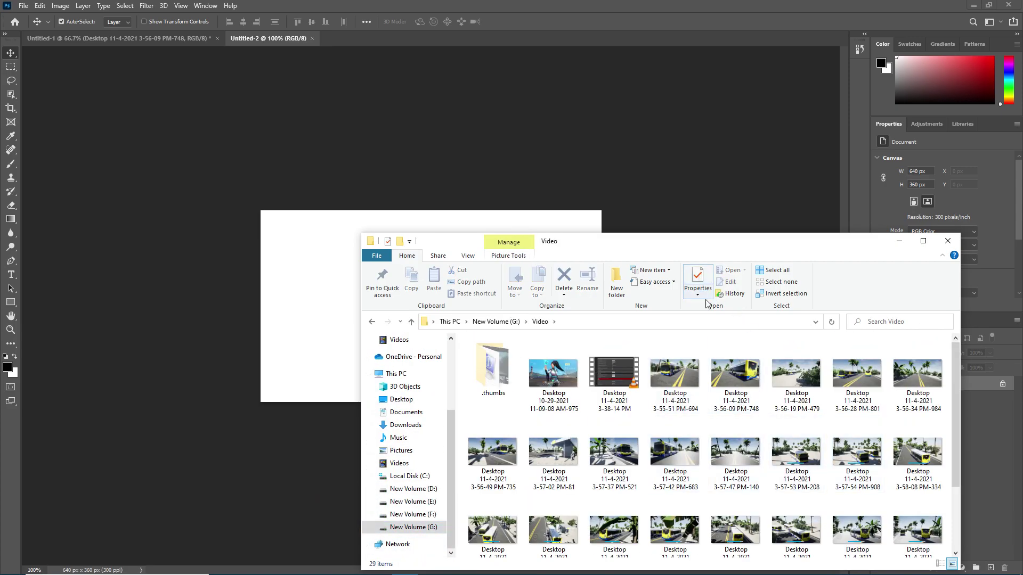
scroll(637, 415, down, 2)
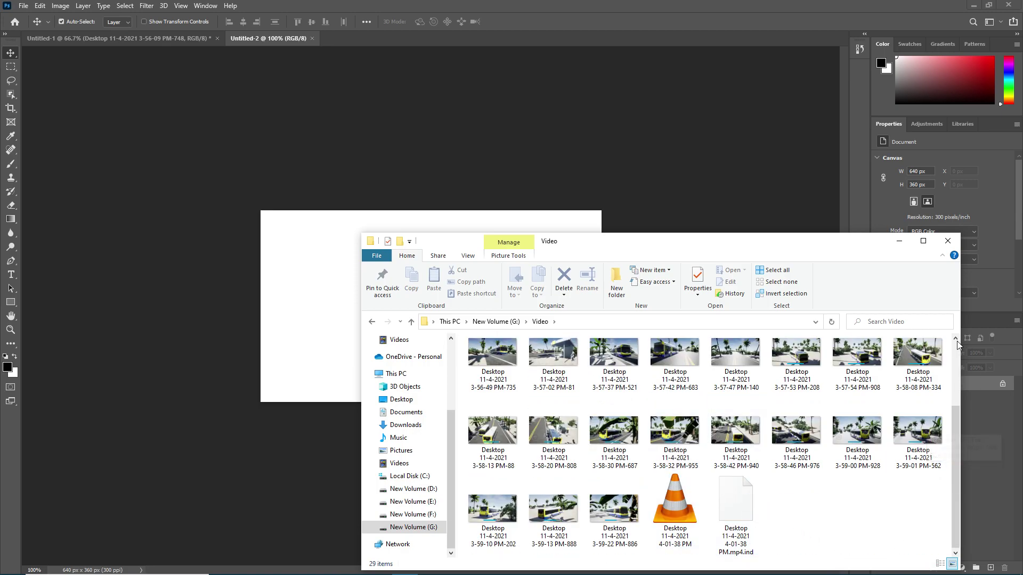
drag(917, 353, 288, 290)
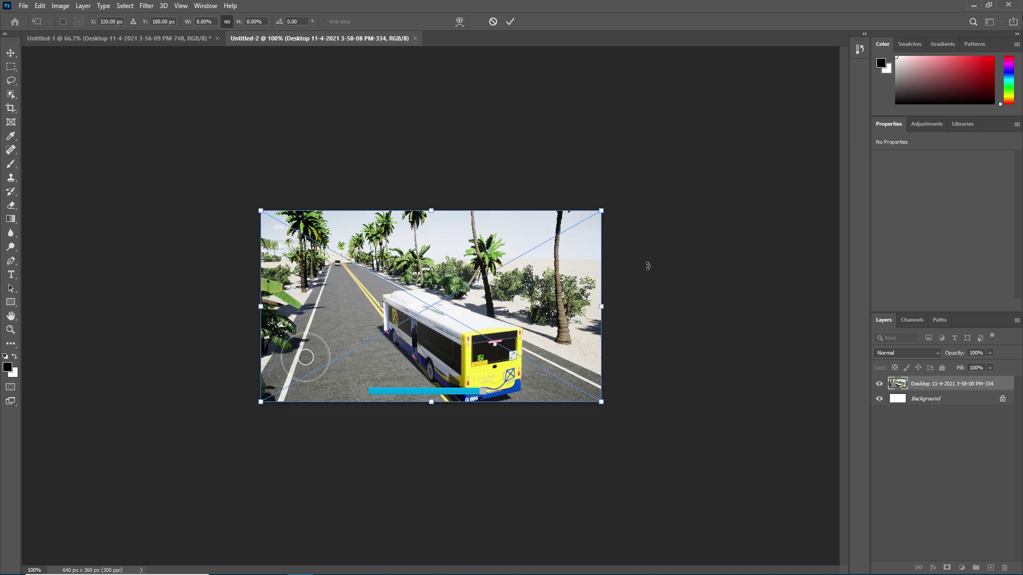
key(Return)
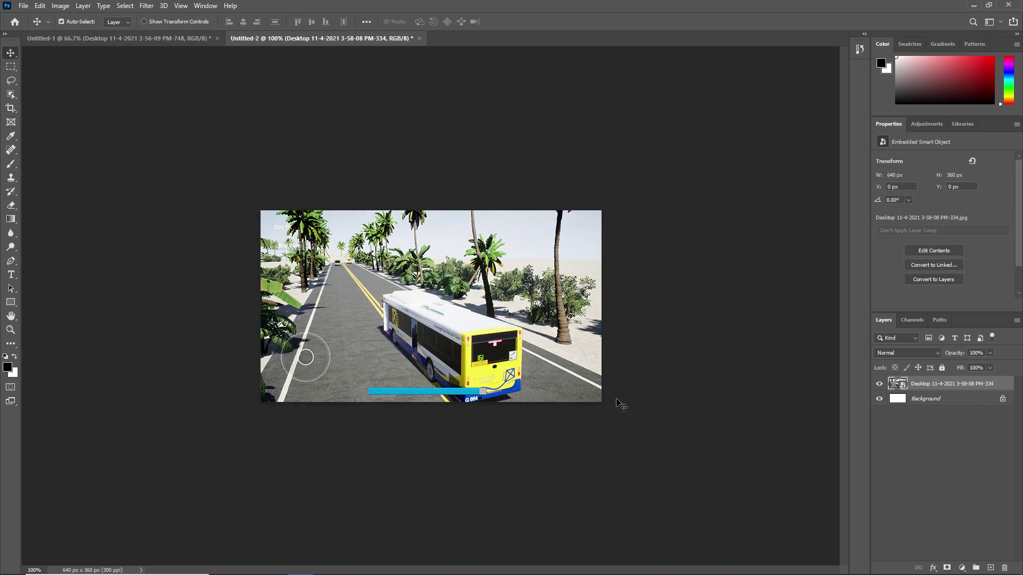
- Export the 640×360 canvas with Export As, saving the PNG as 640_360 in Videos
click(24, 5)
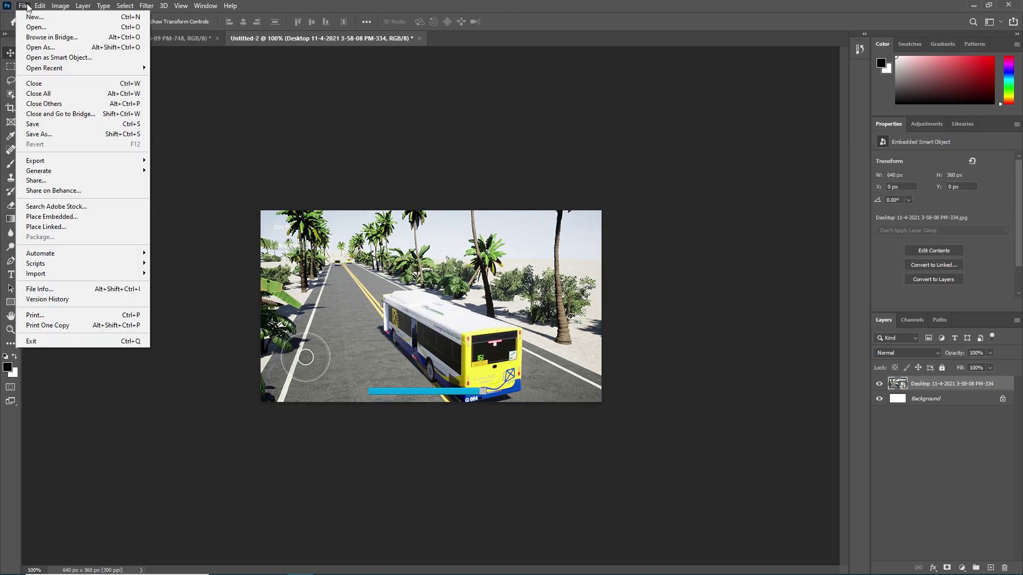
mouse_move(51, 160)
click(184, 170)
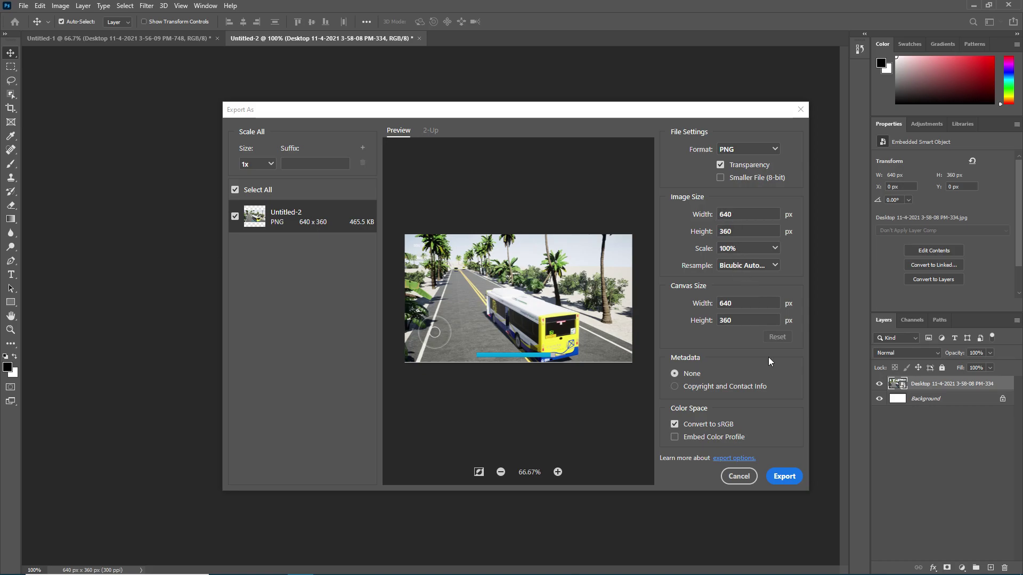
click(787, 478)
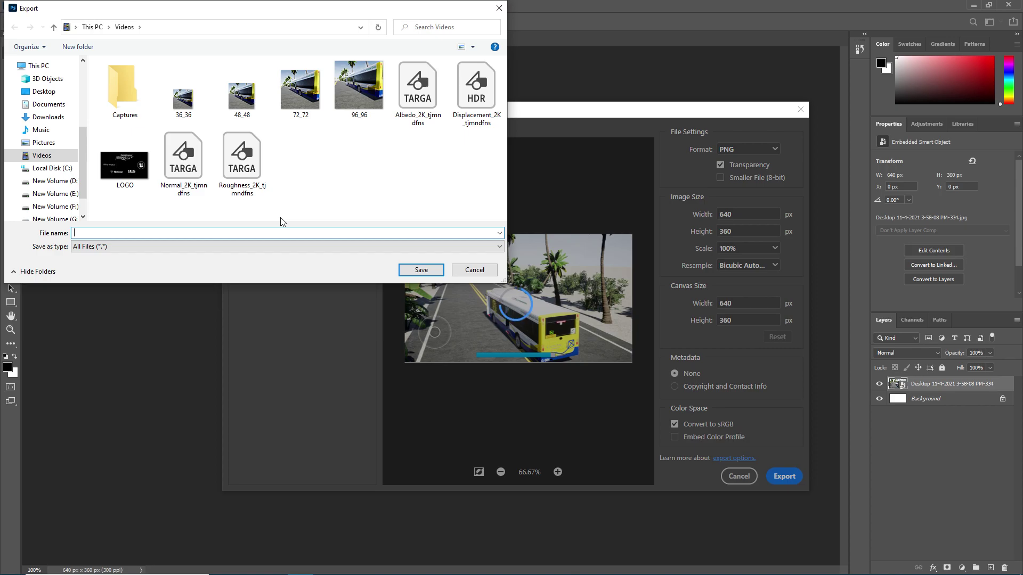
text(640_360)
click(421, 271)
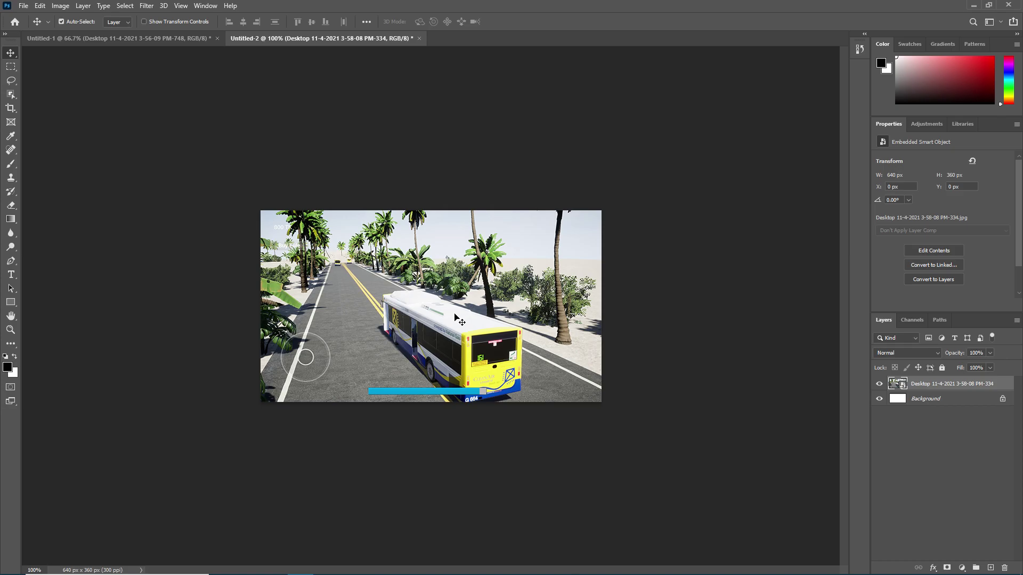
- Make a new document of width 1024 and height 500 pixels, Untitled-3
click(24, 6)
click(30, 18)
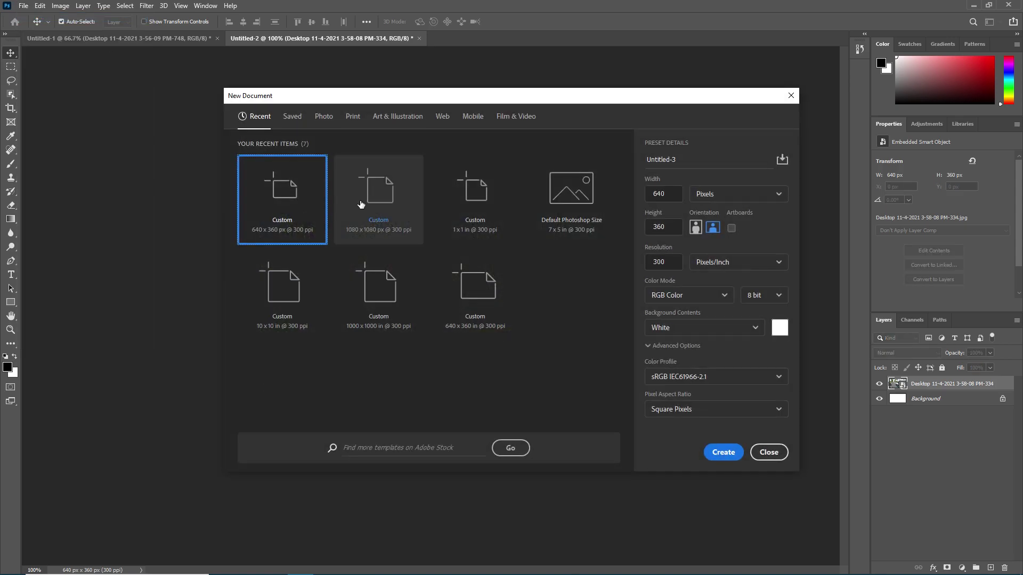
click(669, 194)
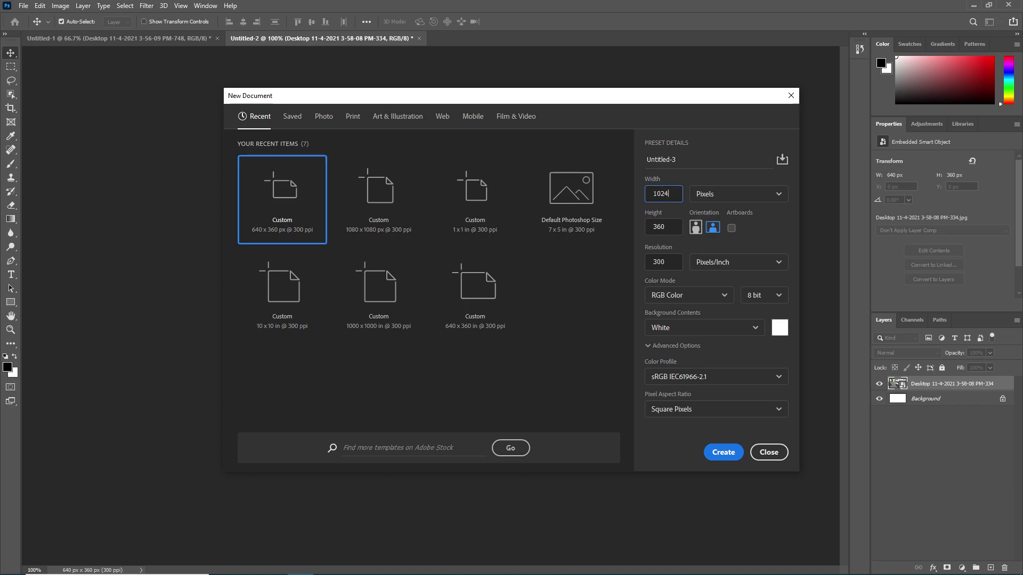
click(666, 228)
key(BackSpace)
key(BackSpace)
key(BackSpace)
click(720, 452)
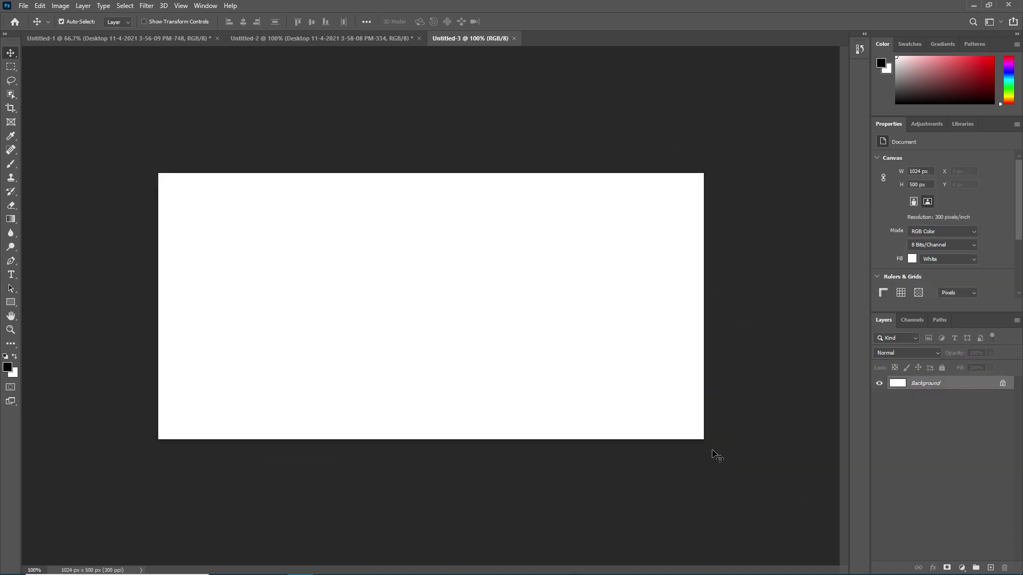
- Drag the 3-58-30 PM-687 screenshot into Untitled-3 and stretch it edge to edge (1024 × 576 px)
key(super)
click(405, 564)
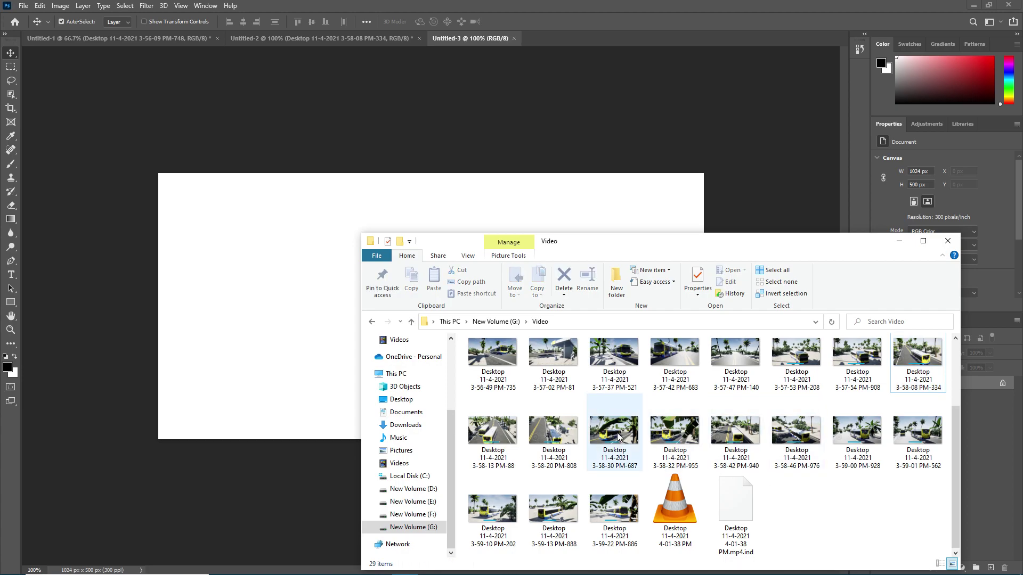
drag(616, 434, 246, 279)
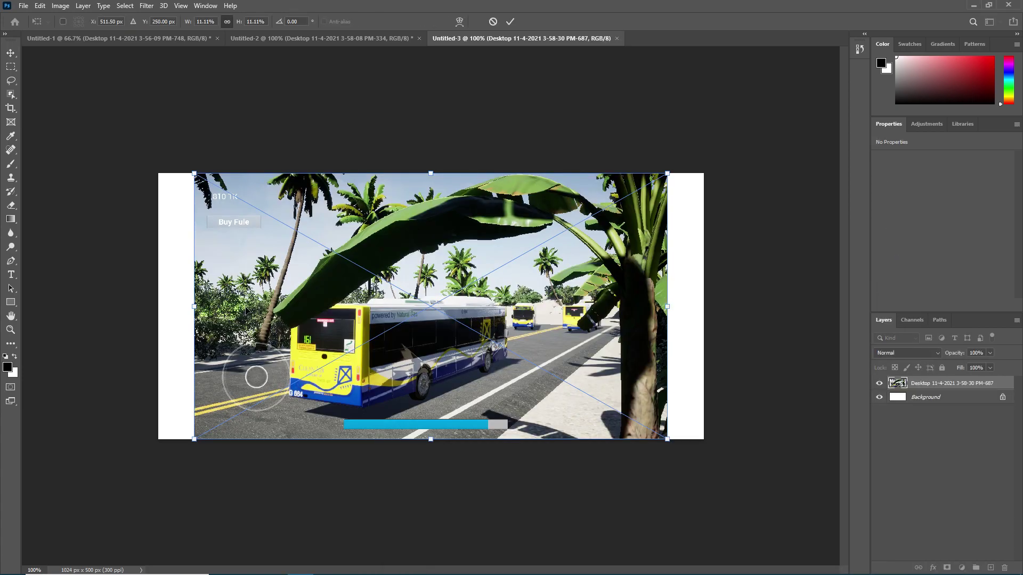
drag(194, 301, 158, 306)
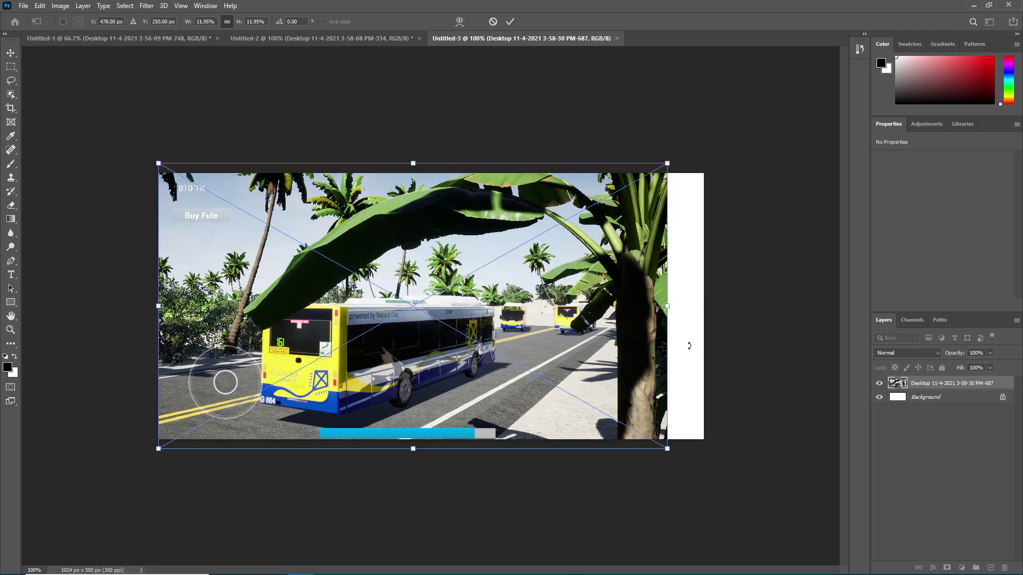
drag(670, 309, 703, 307)
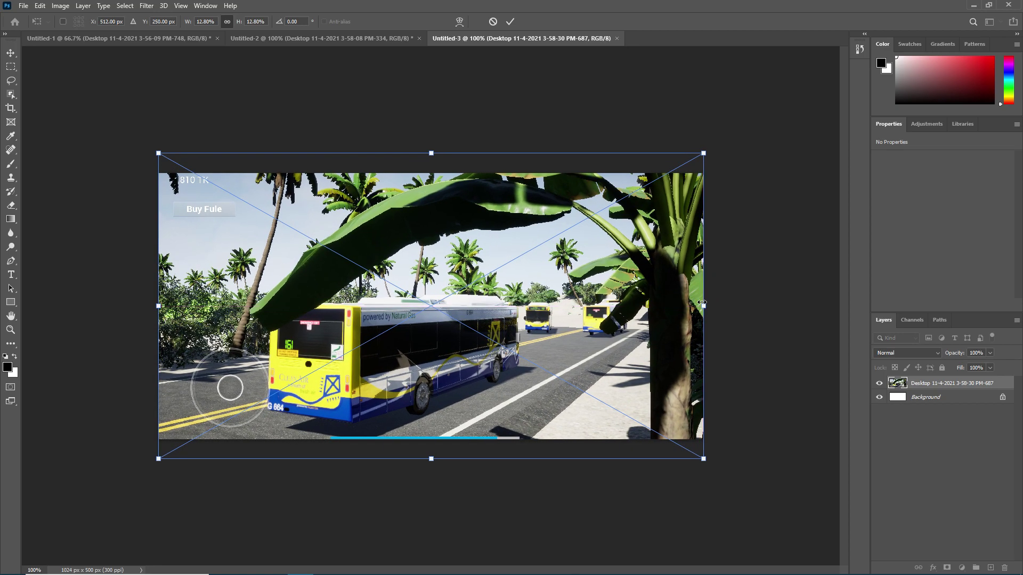
key(Return)
- Export Untitled-3 with Export As as a PNG saved as 1024_500 in Videos
click(23, 6)
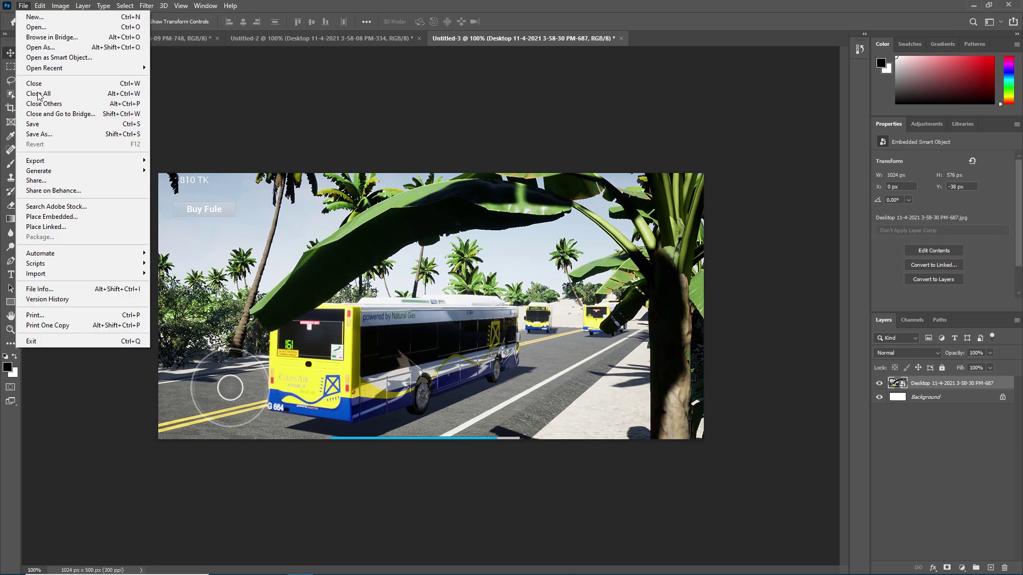
mouse_move(55, 164)
click(192, 170)
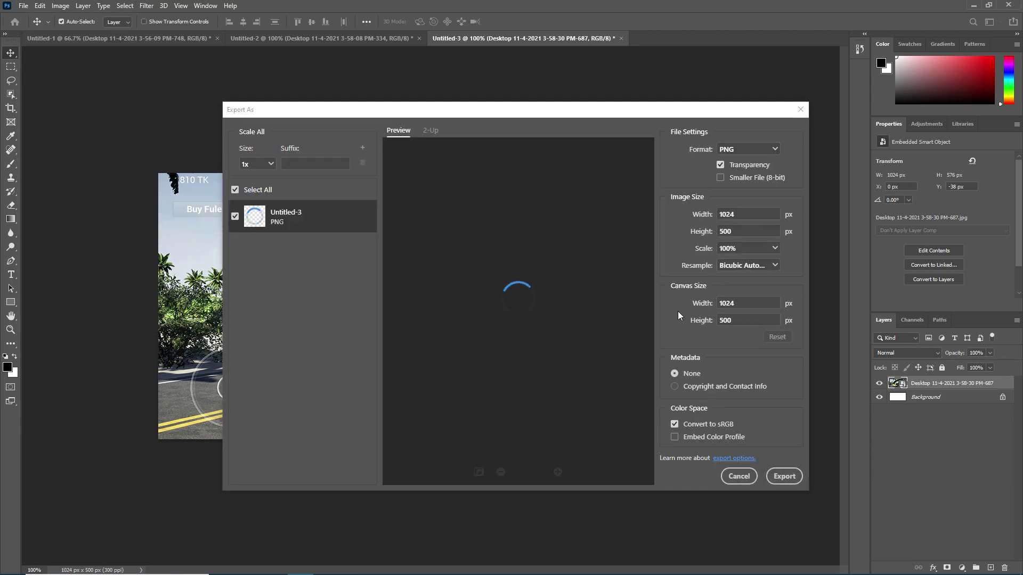
click(774, 476)
text(1)
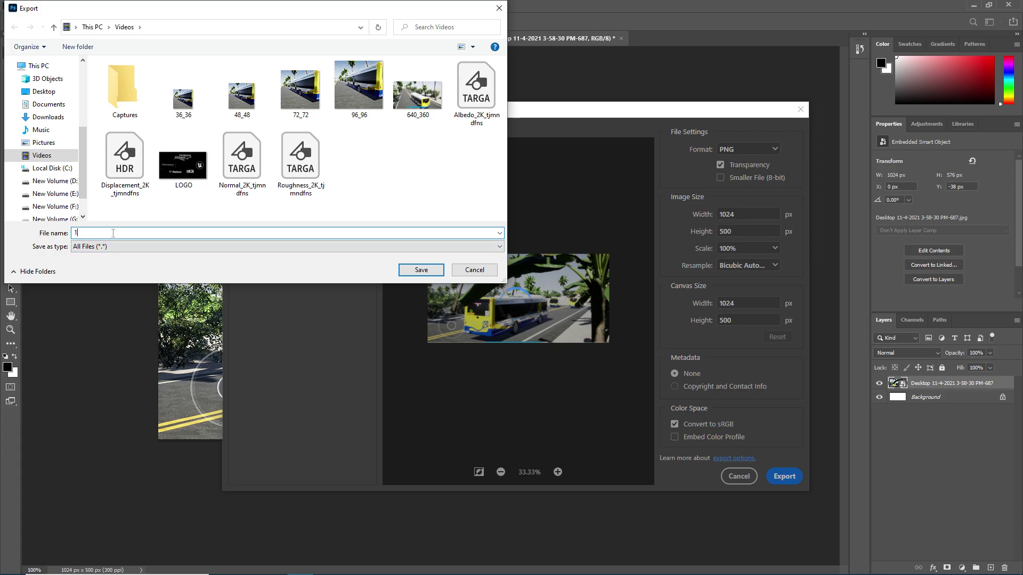
text(024_500)
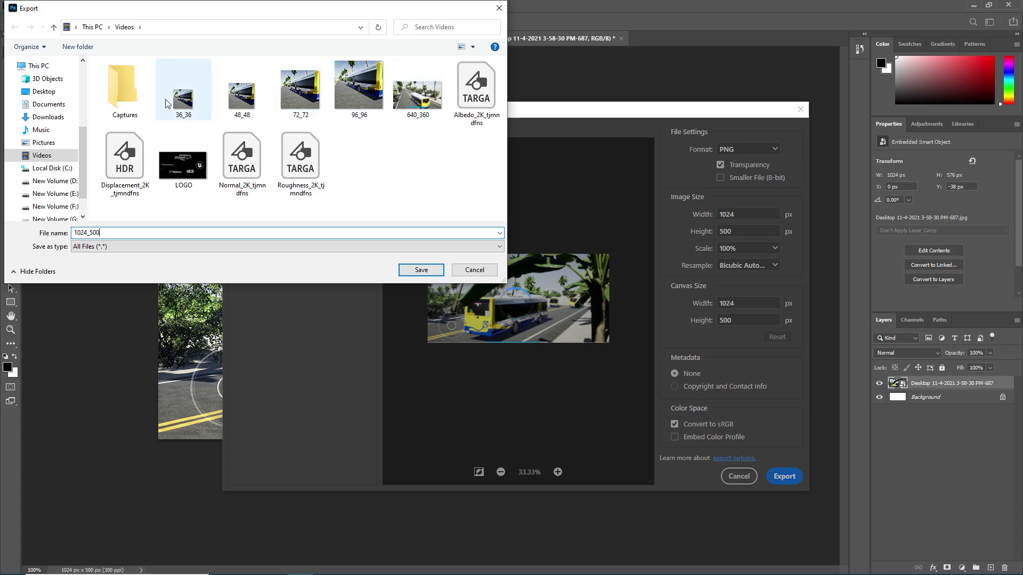
click(421, 269)
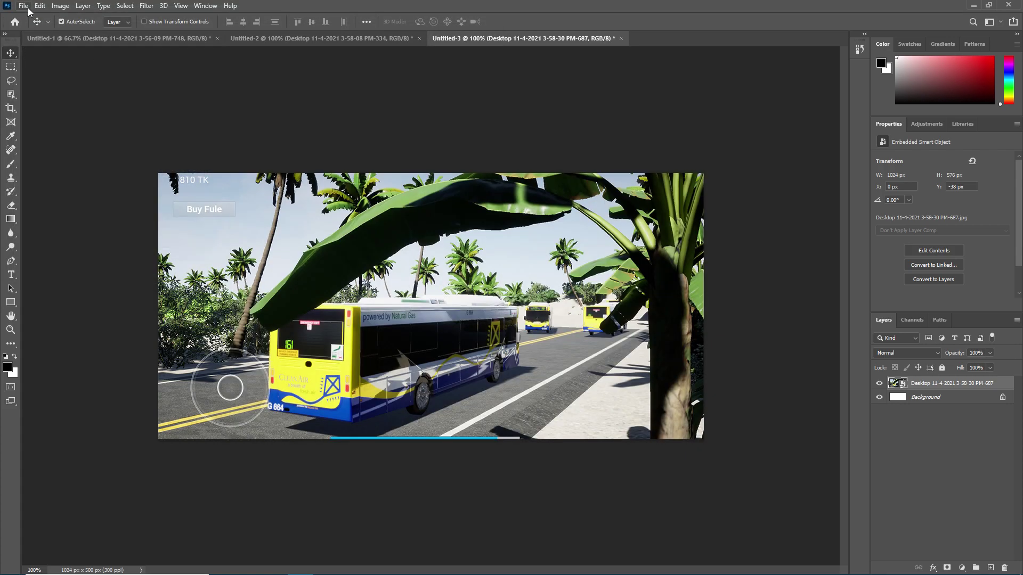
- Create a new 512 × 512 px document
click(24, 5)
click(39, 22)
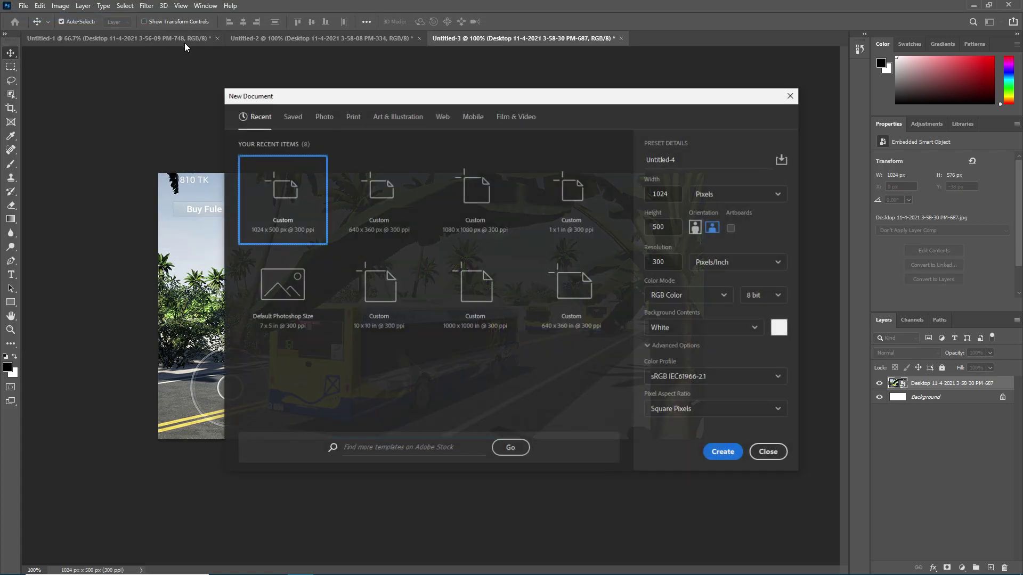
double_click(666, 194)
key(BackSpace)
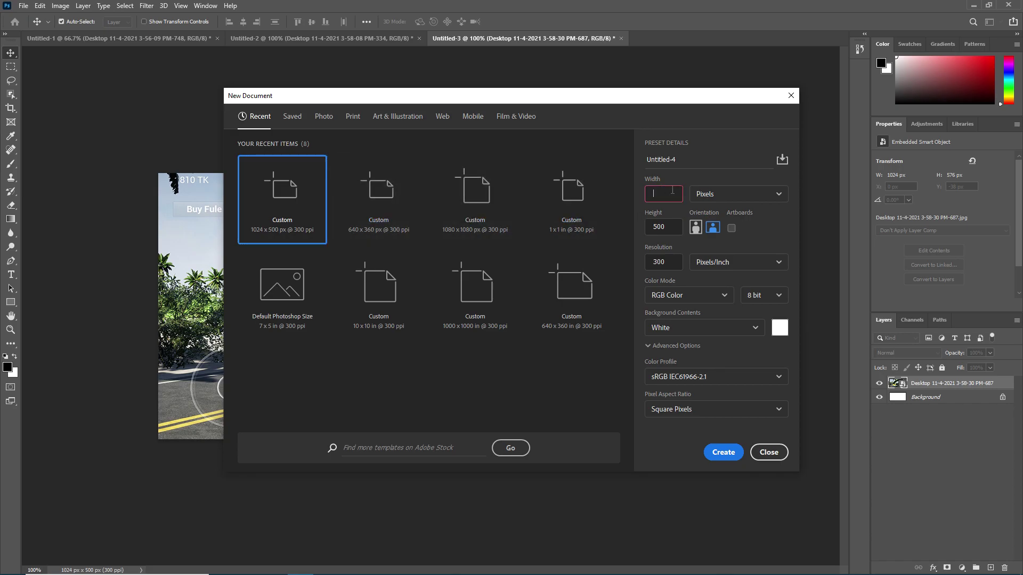
click(662, 223)
key(BackSpace)
text(12)
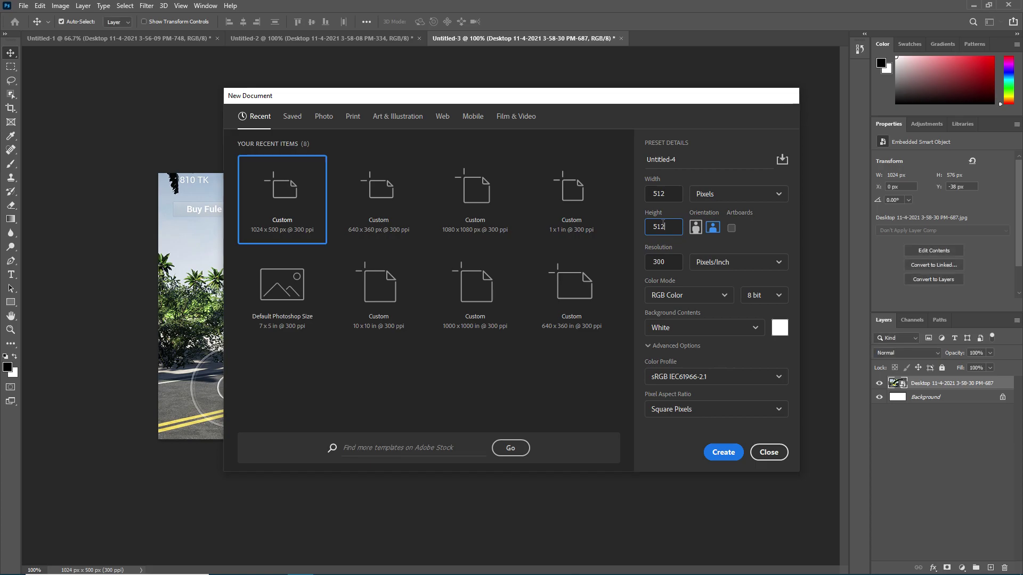
key(Return)
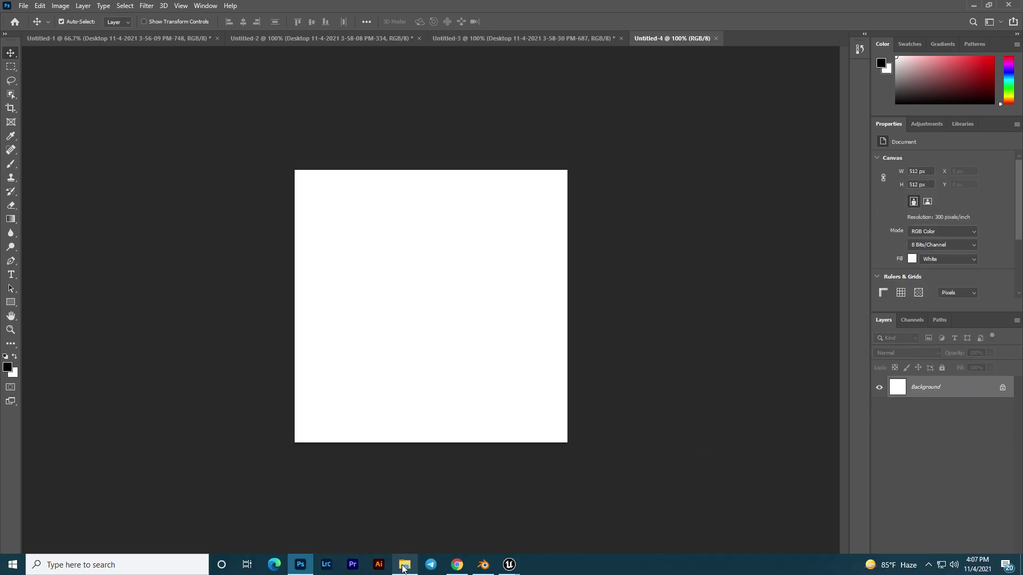
- Place the 3-58-08 PM-334 screenshot on the square and enlarge it to full canvas height
click(404, 565)
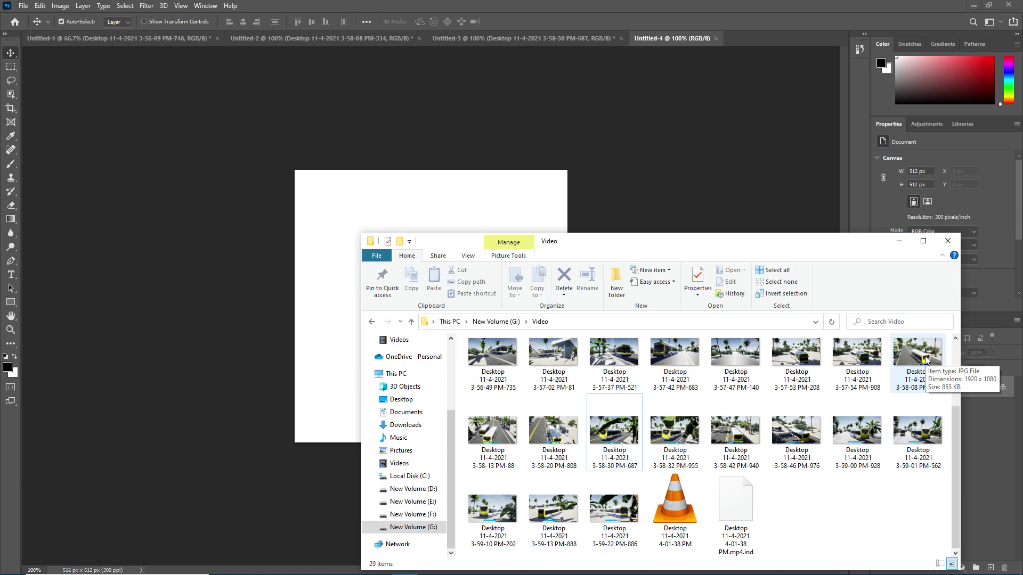
drag(926, 360, 386, 234)
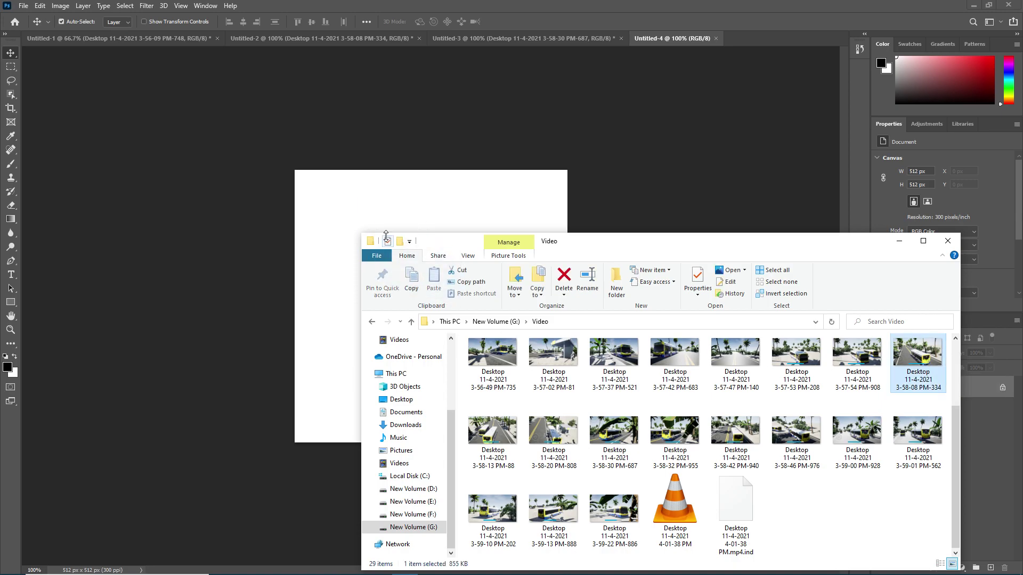
drag(919, 362, 408, 187)
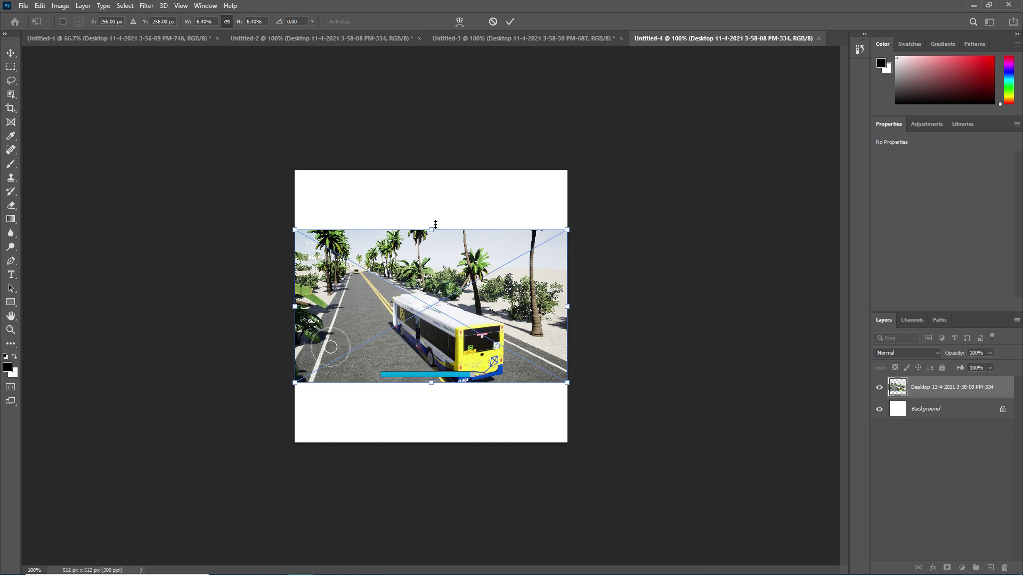
drag(435, 225, 438, 161)
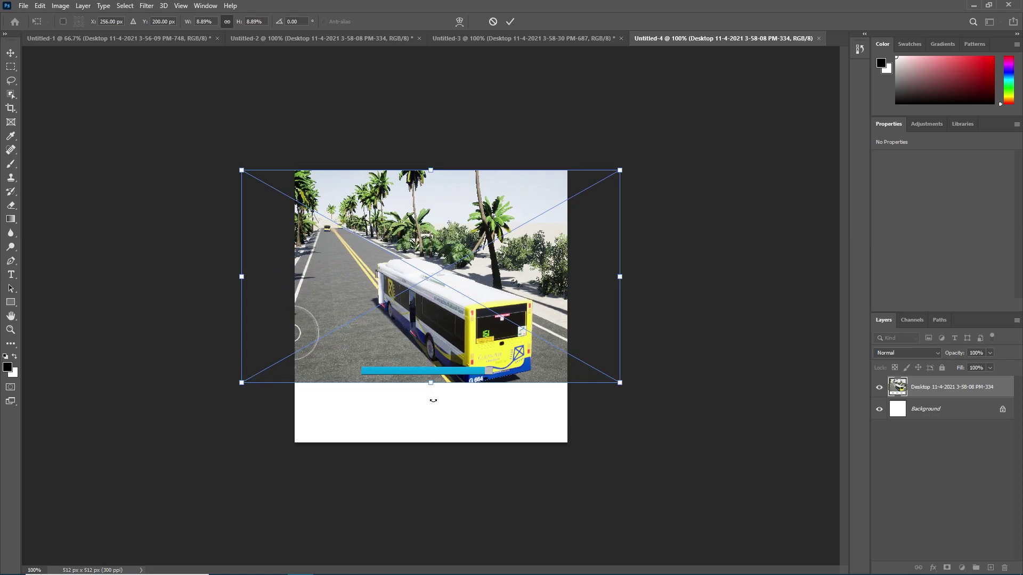
drag(431, 382, 429, 428)
drag(429, 431, 429, 442)
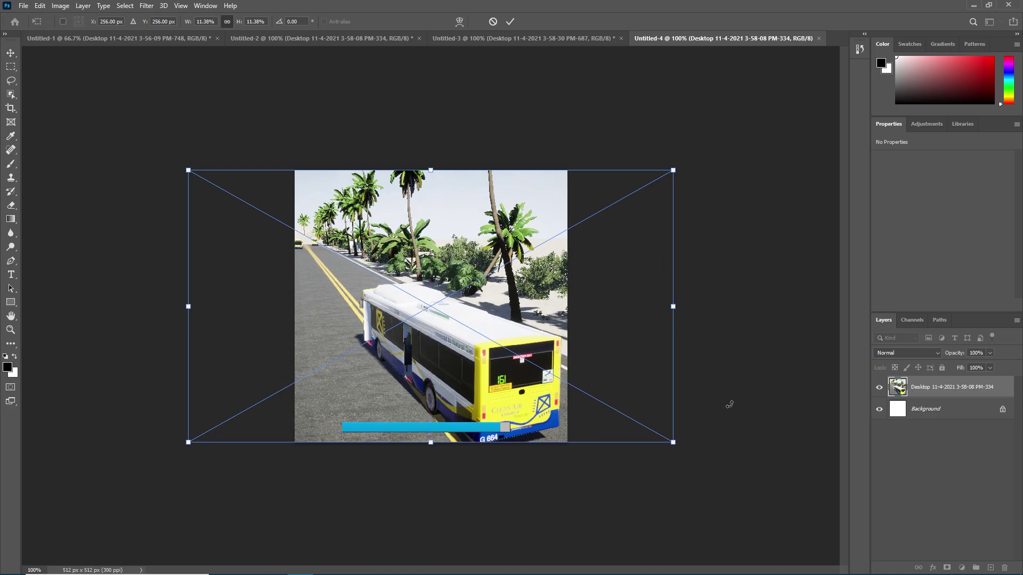
- Discard the trial screenshot placement and bring the screenshots folder back up
key(Escape)
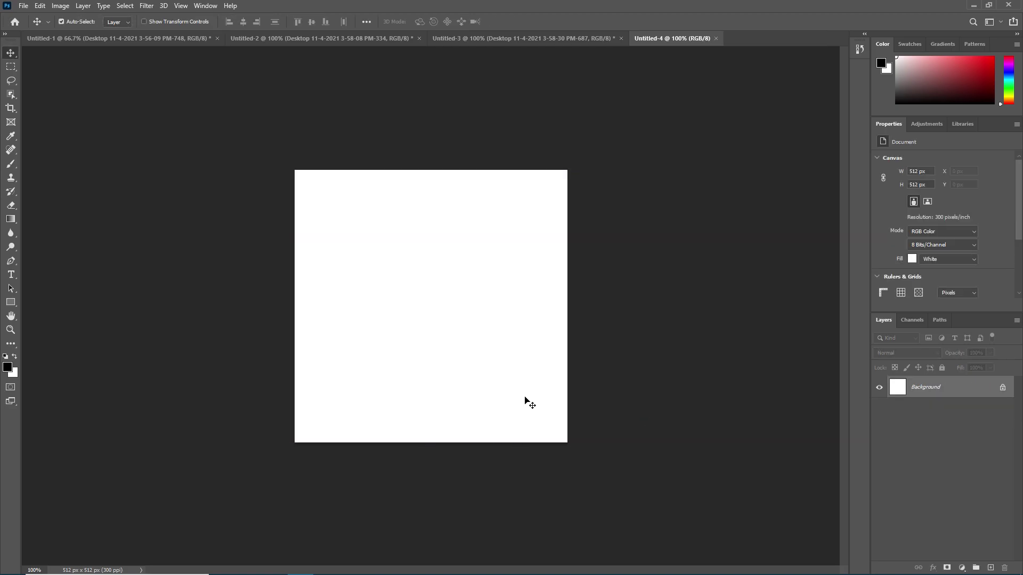
key(super)
click(379, 565)
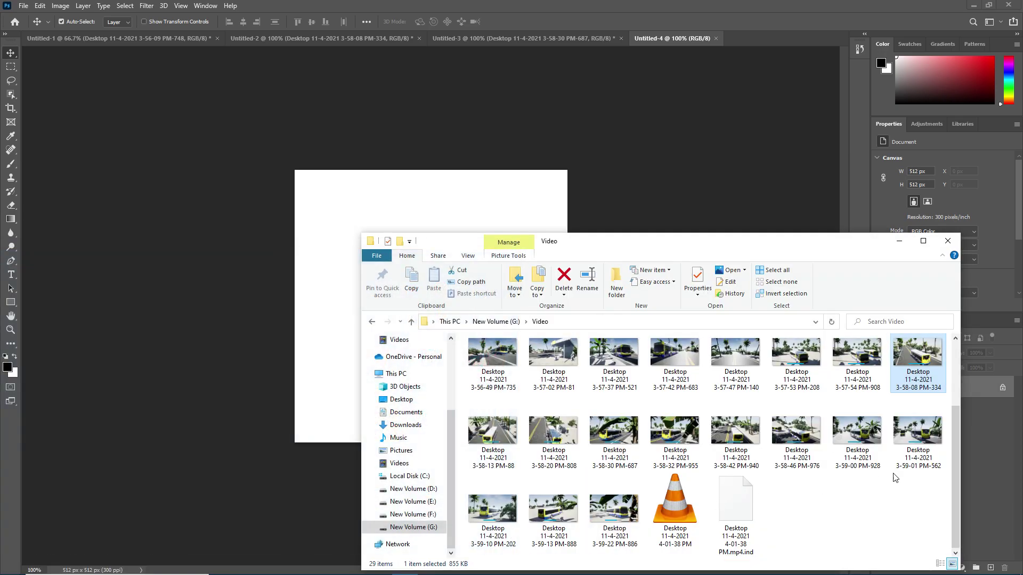
click(901, 484)
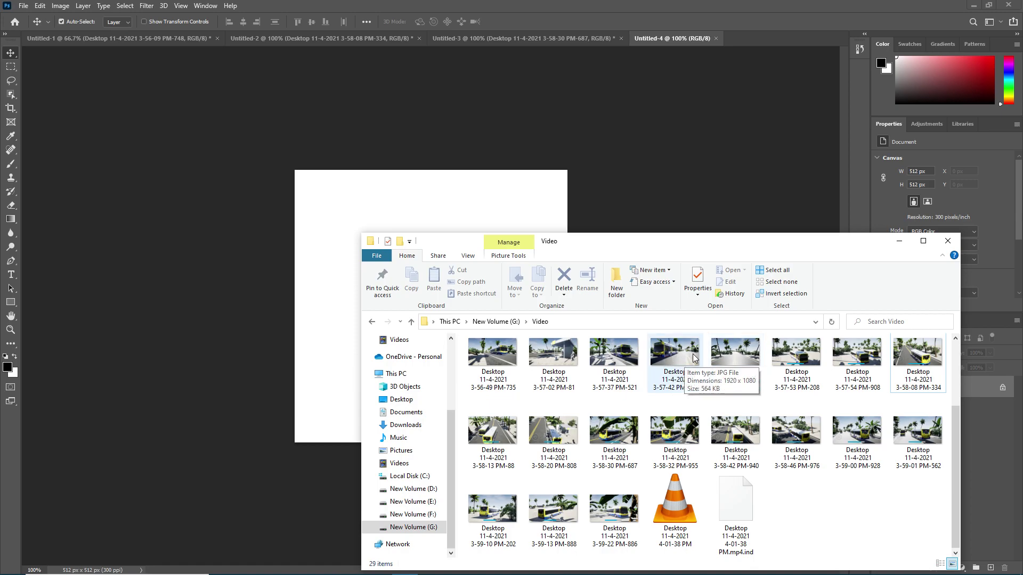
- Place the 3-57-42 PM-683 screenshot and scale it to 911 × 512 px to fill the square
drag(688, 355, 433, 169)
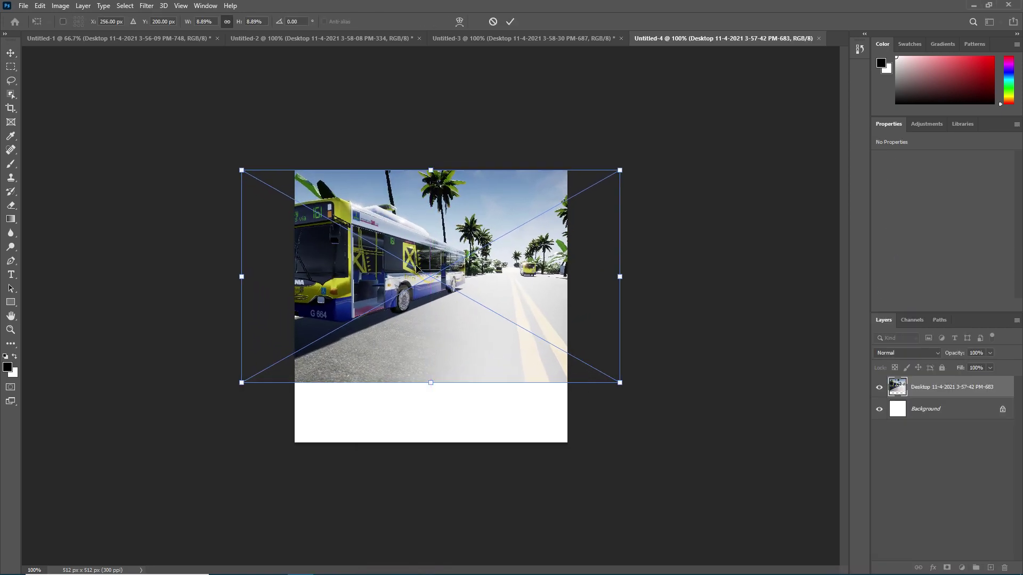
drag(417, 268, 470, 267)
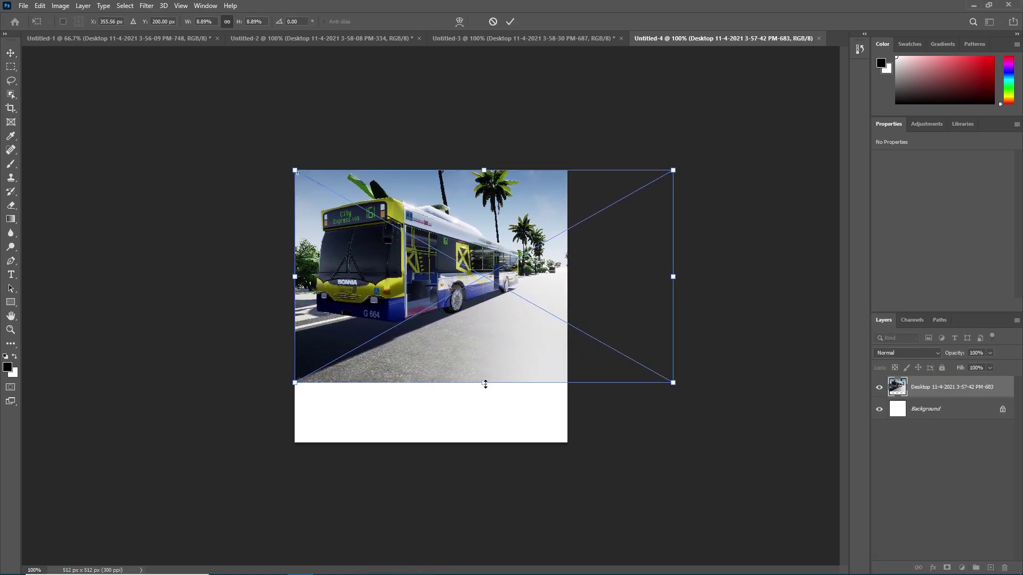
drag(485, 384, 477, 443)
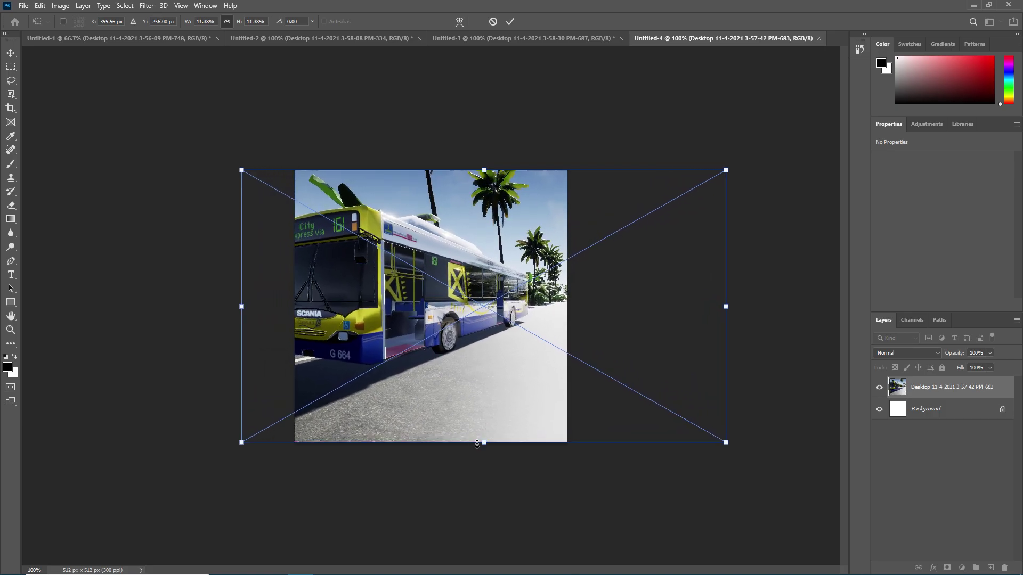
key(Return)
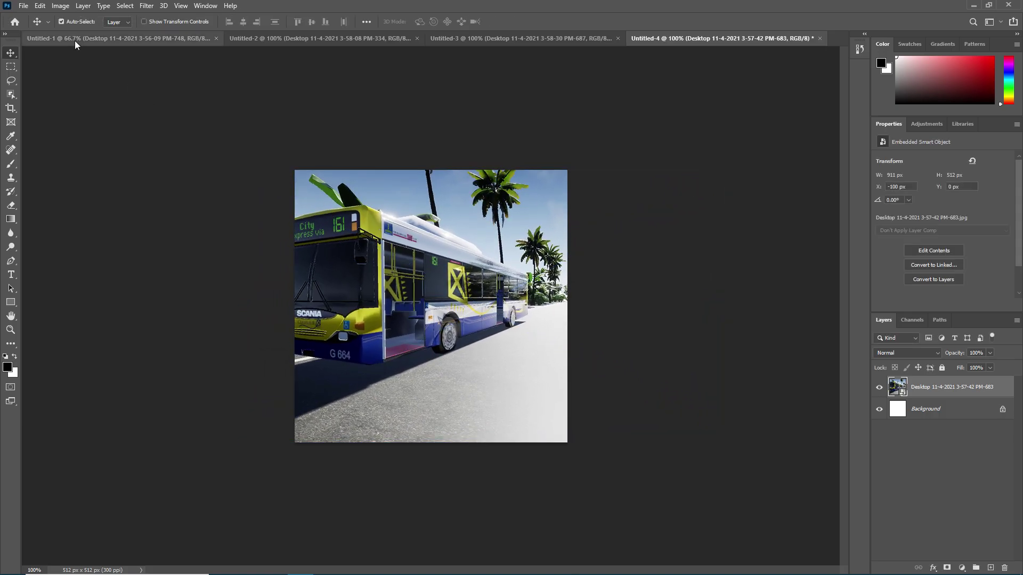
- Export the square image with Export As as a 512 × 512 PNG named 512_512 in Videos
click(24, 6)
mouse_move(80, 160)
click(215, 171)
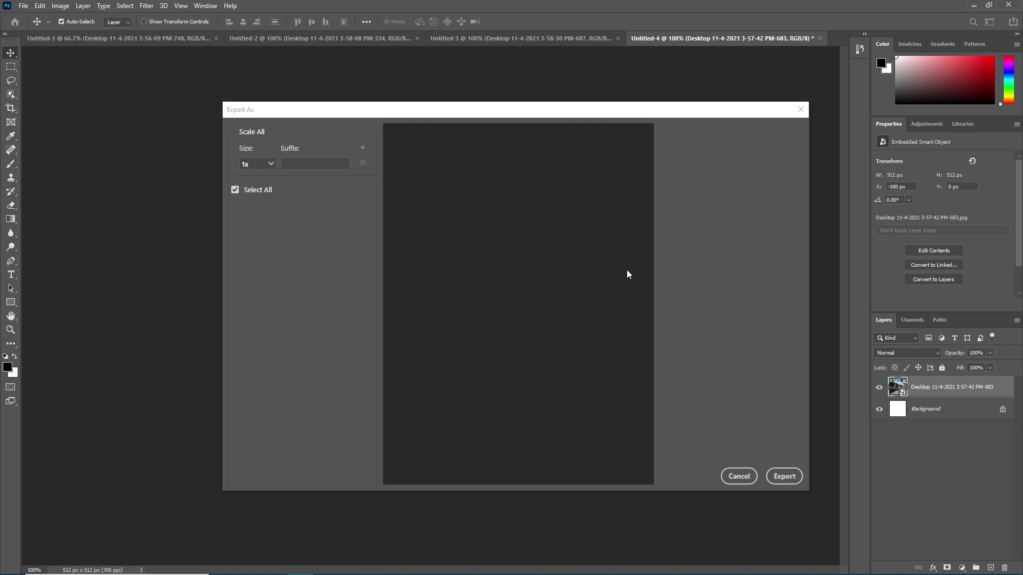
click(783, 476)
key(BackSpace)
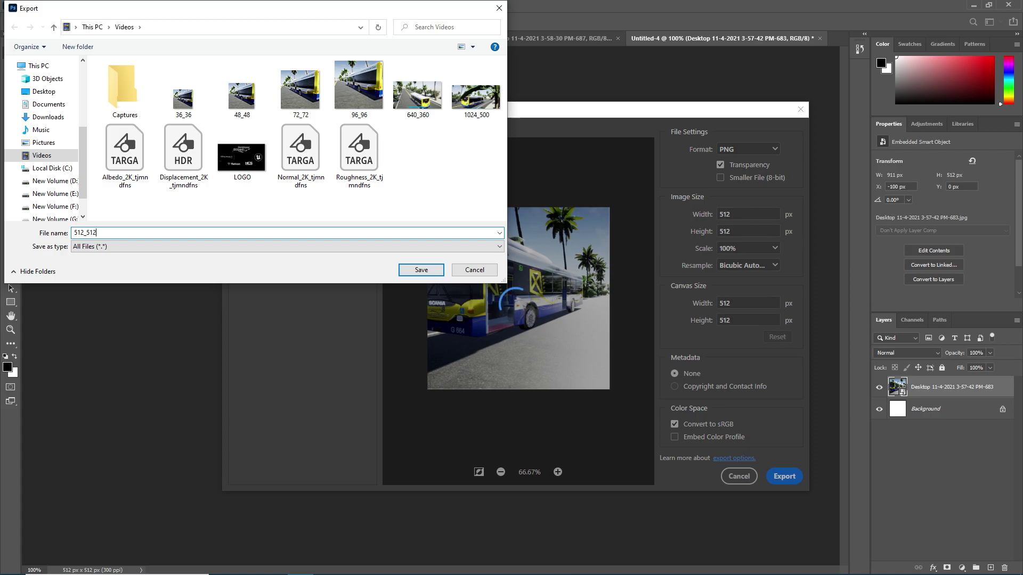
click(421, 269)
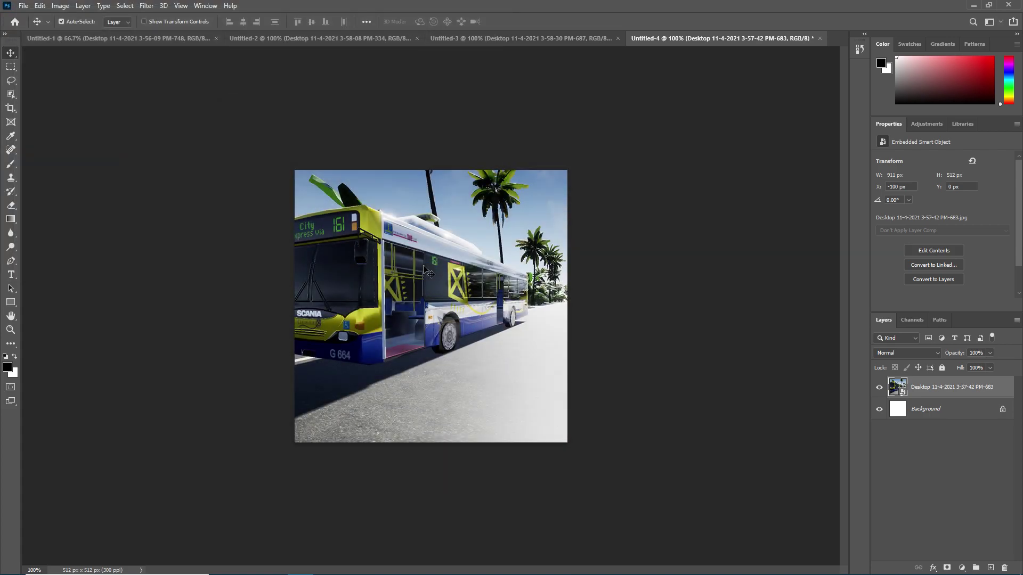
- In Unreal's Android settings, set the XHDPI Icon to the 96_96 bus image
key(super)
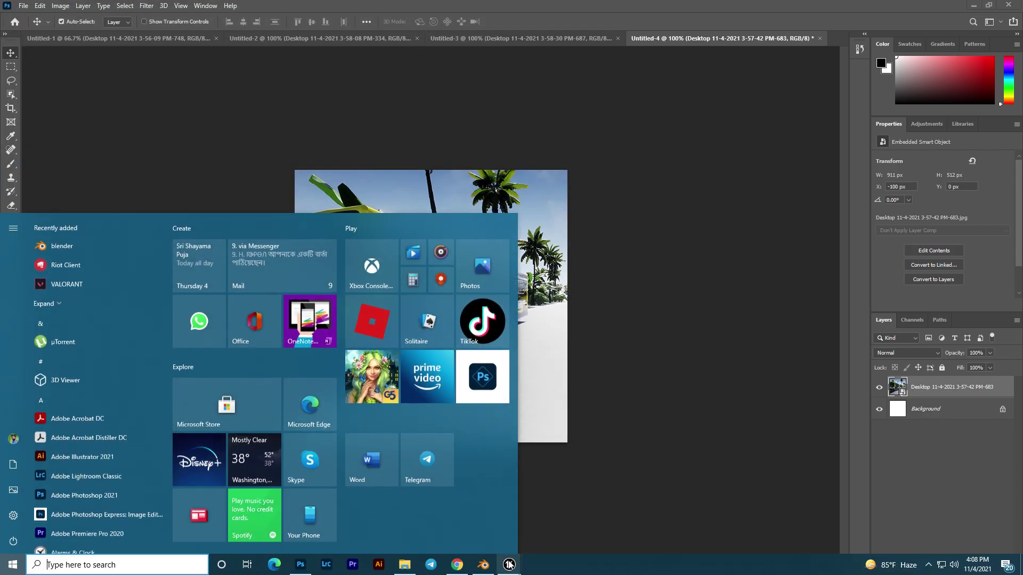
mouse_move(567, 565)
click(567, 514)
scroll(524, 215, up, 1)
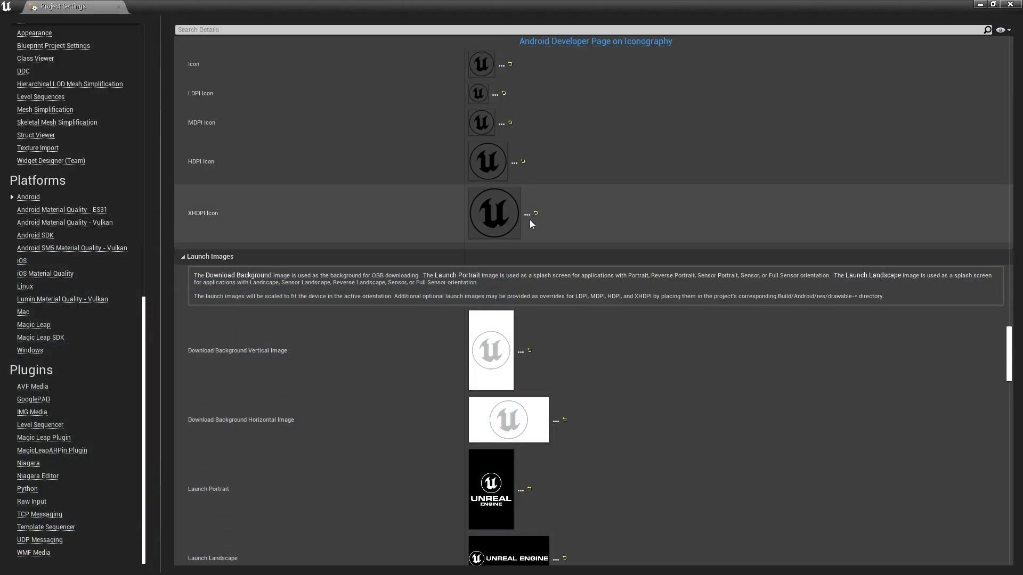
click(527, 214)
click(59, 159)
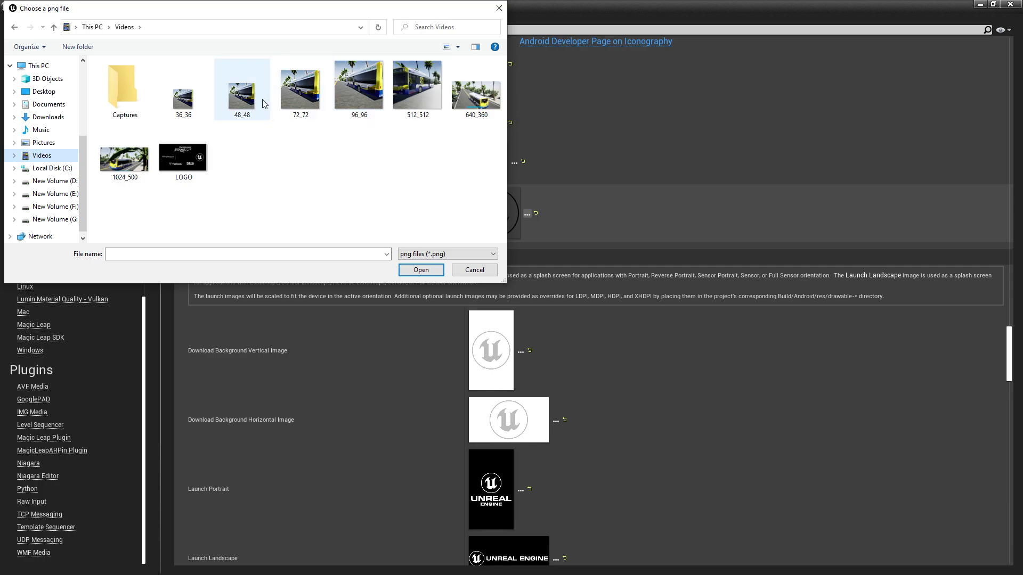
click(358, 85)
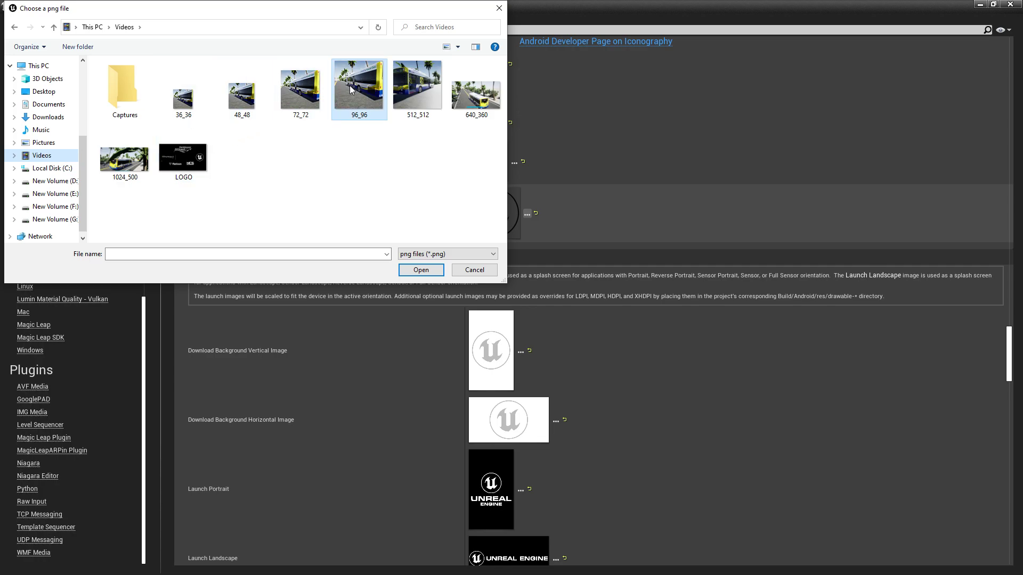
click(420, 270)
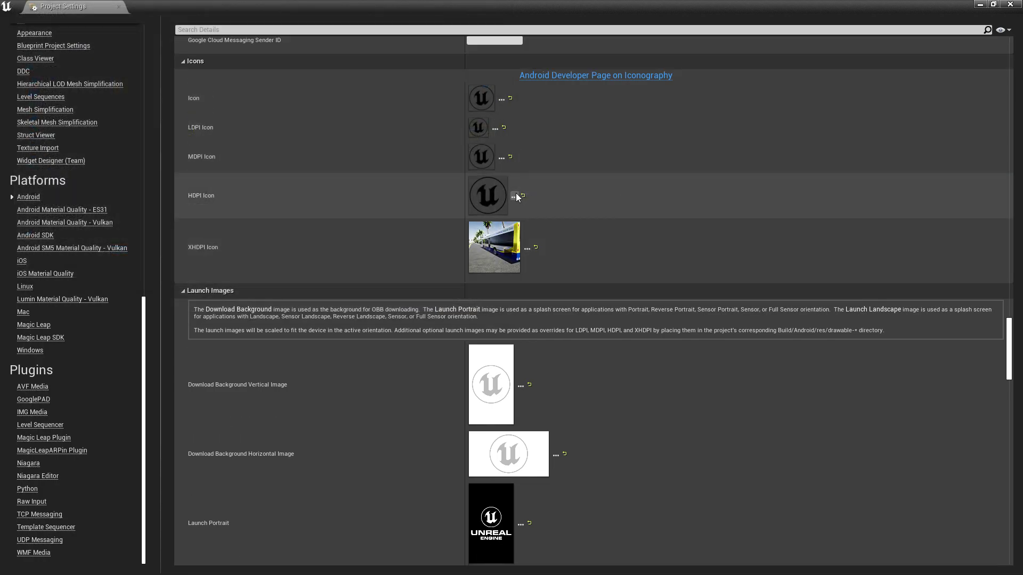
- Set the HDPI Icon to 72_72 and the MDPI Icon to 48_48
click(515, 196)
click(300, 85)
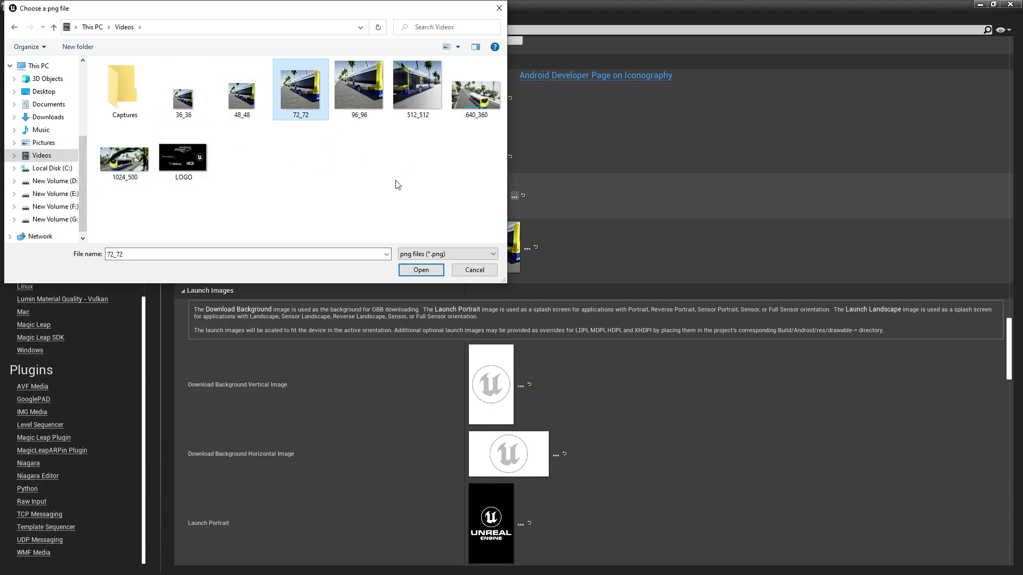
click(421, 270)
scroll(506, 182, up, 2)
click(501, 193)
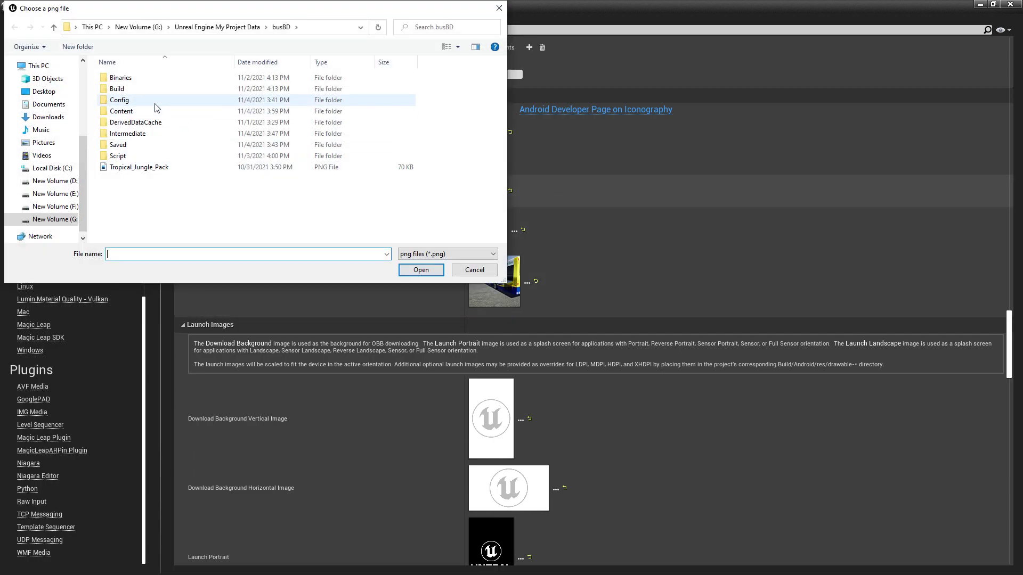
click(243, 109)
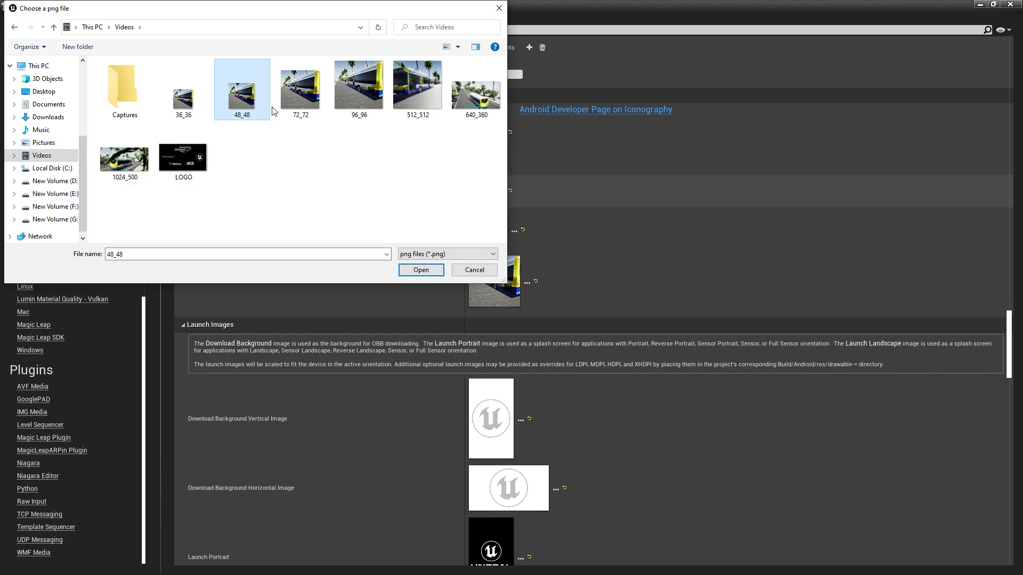
click(421, 270)
- Set the LDPI Icon to the smallest bus image and the main Icon to 96_96
click(496, 159)
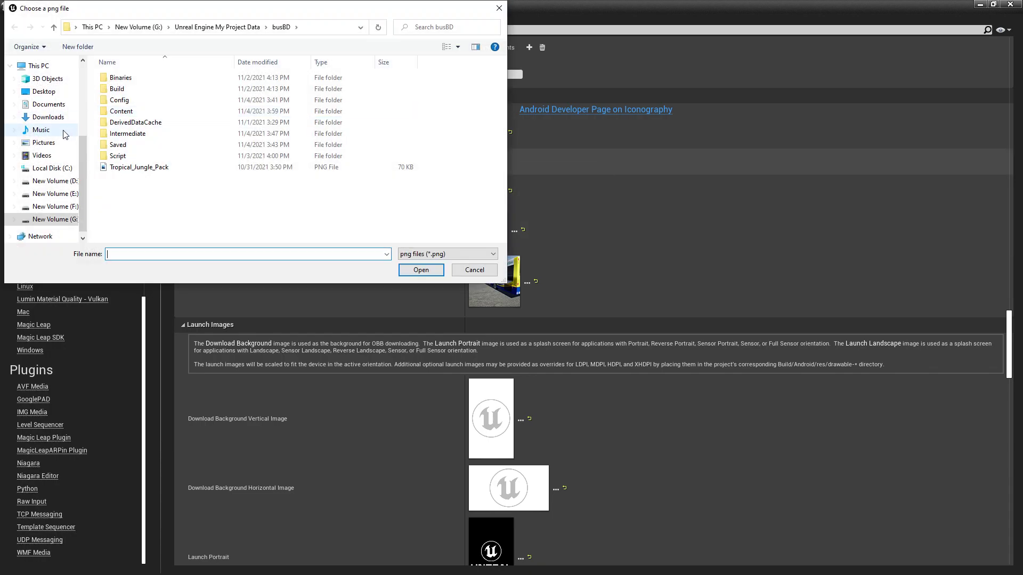
click(48, 155)
click(183, 89)
click(421, 270)
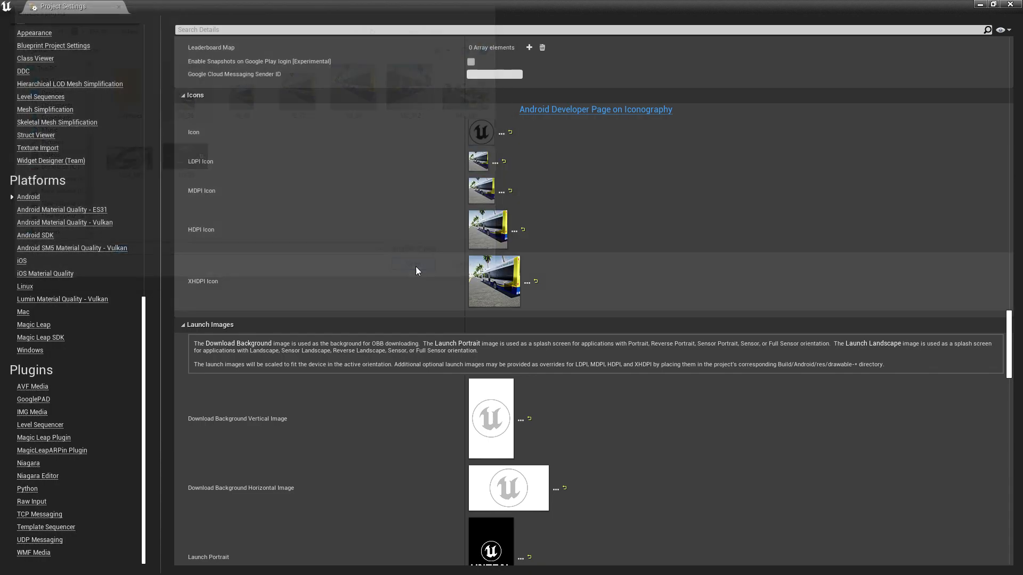
click(503, 136)
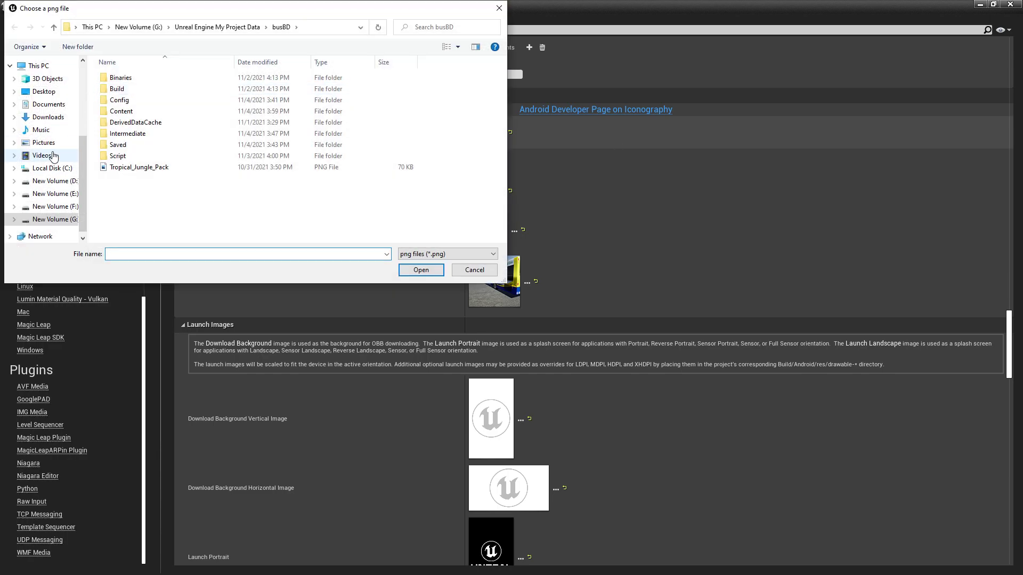
click(53, 155)
click(242, 90)
click(421, 270)
- Replace the Launch Landscape image with the 640_360 bus picture from Videos
scroll(543, 434, down, 3)
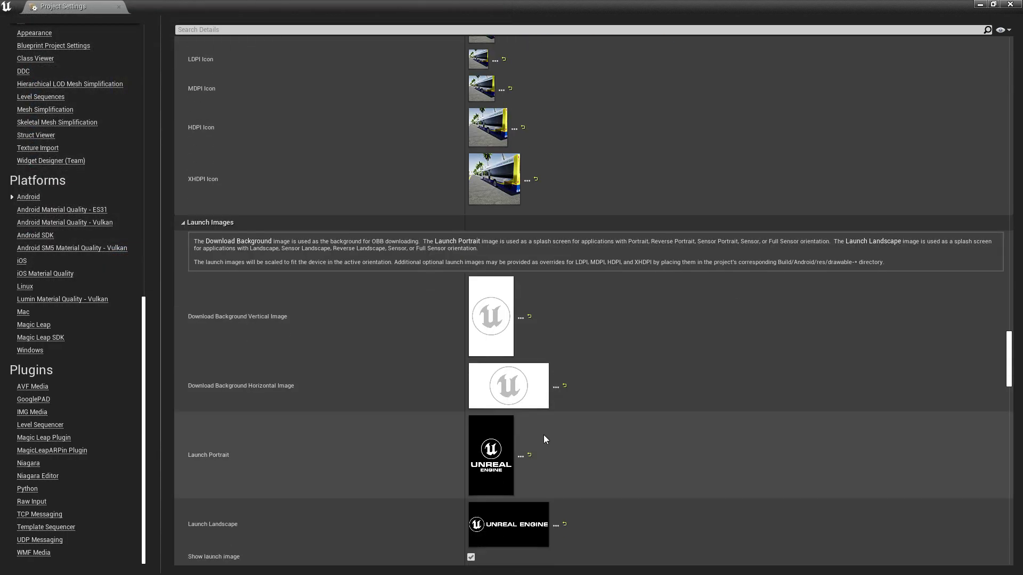
scroll(549, 453, down, 2)
click(555, 473)
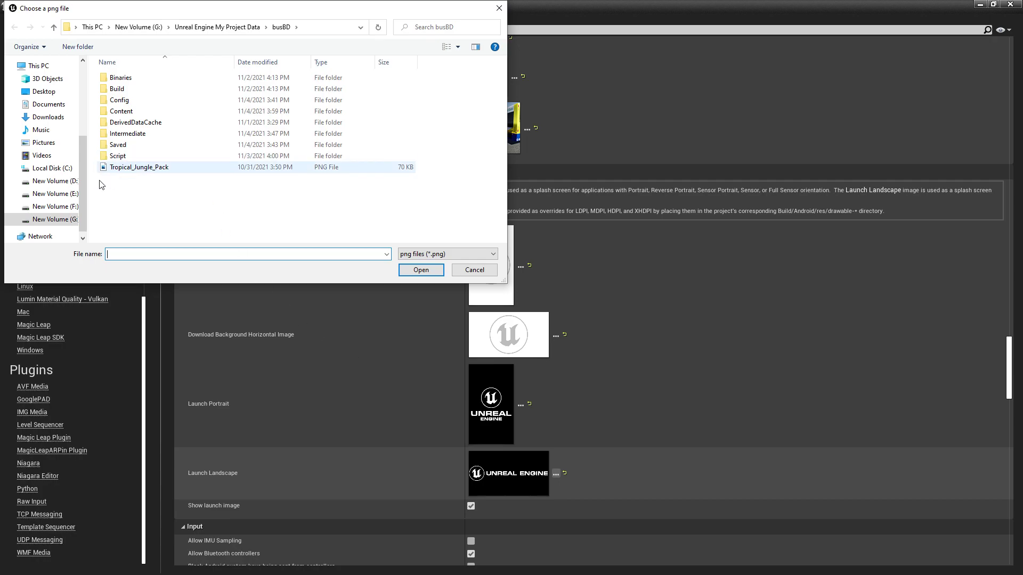
click(42, 155)
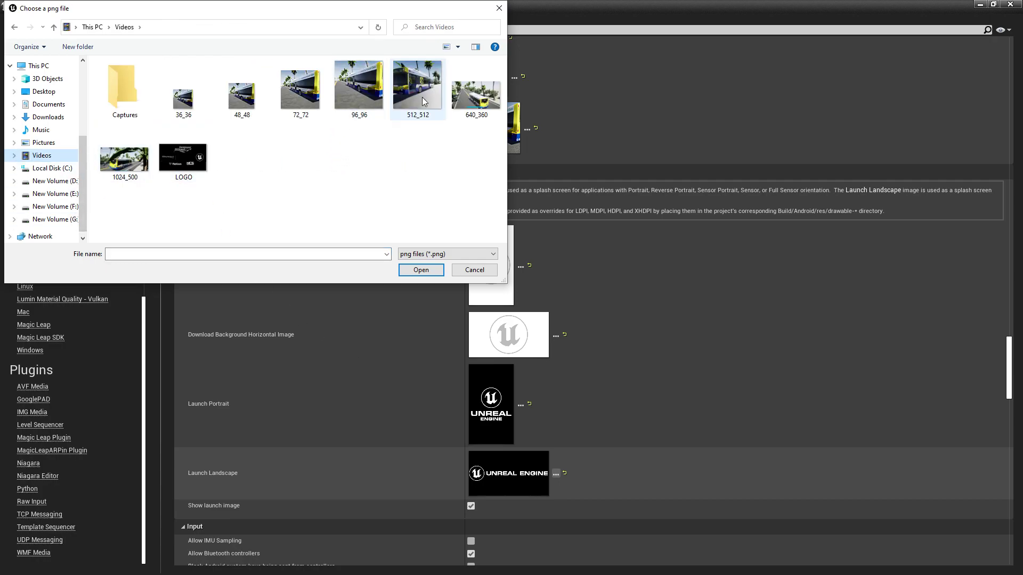
click(475, 94)
click(421, 270)
scroll(603, 472, down, 2)
scroll(573, 384, up, 5)
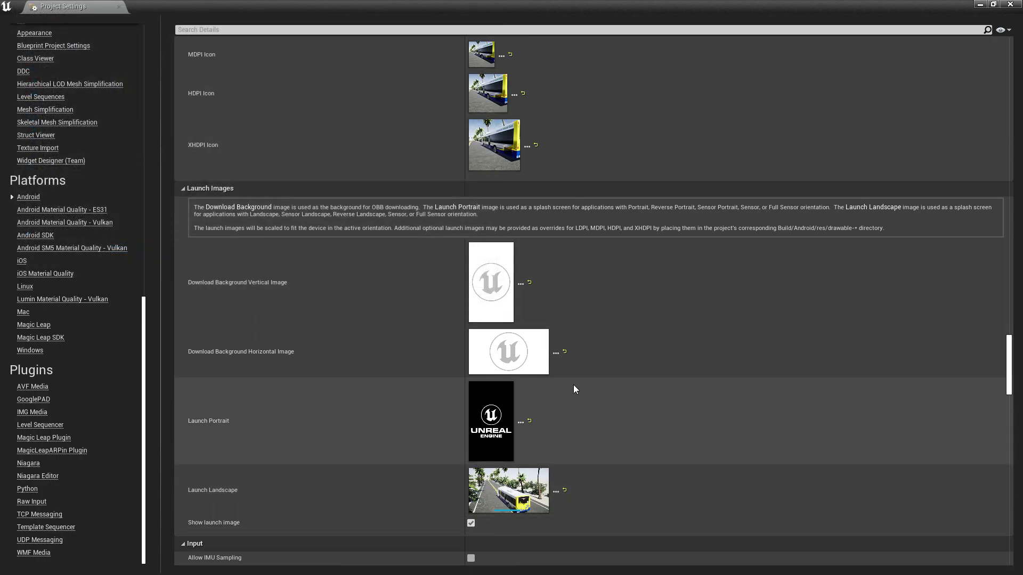
scroll(544, 331, down, 8)
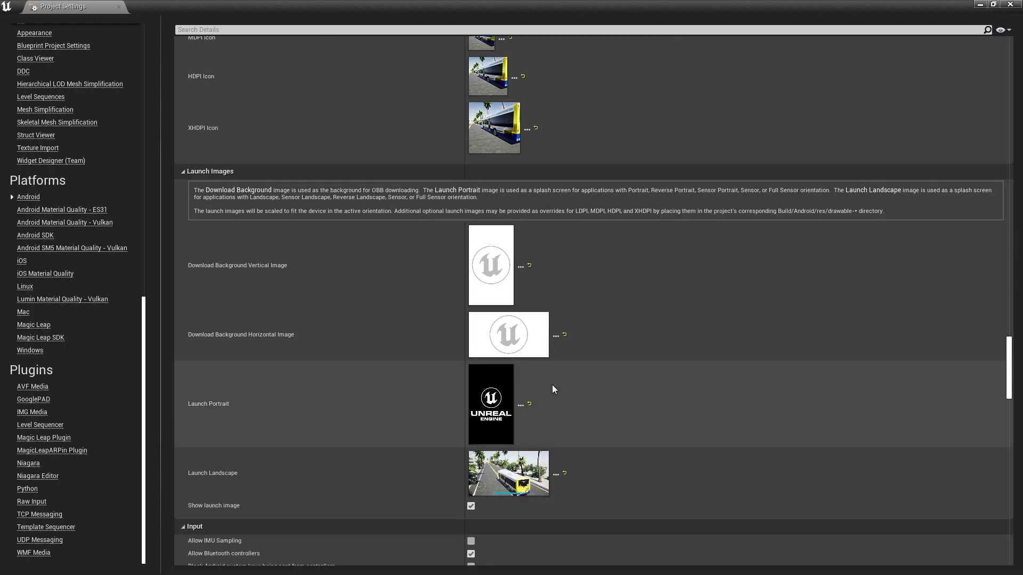
scroll(527, 401, down, 5)
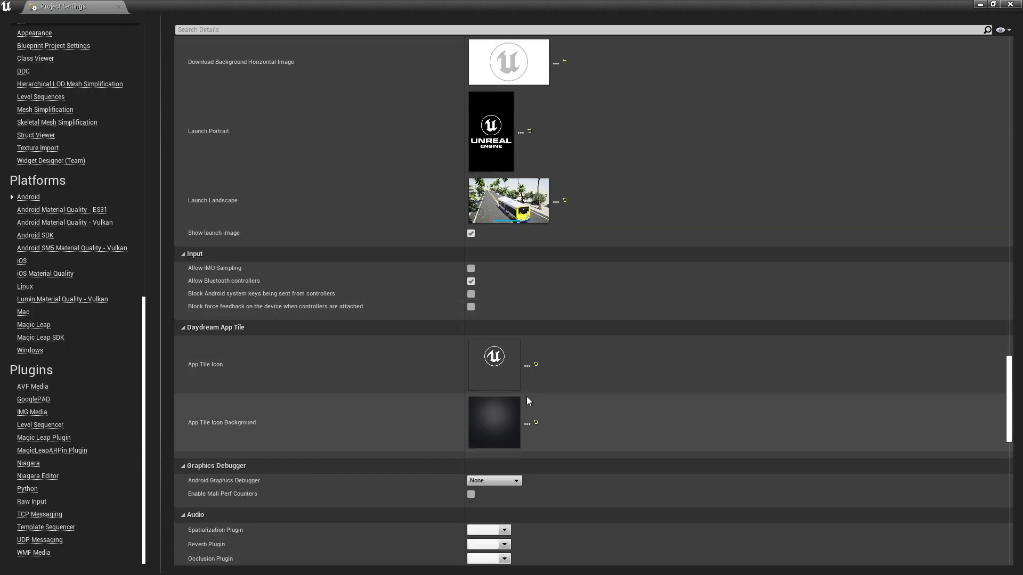